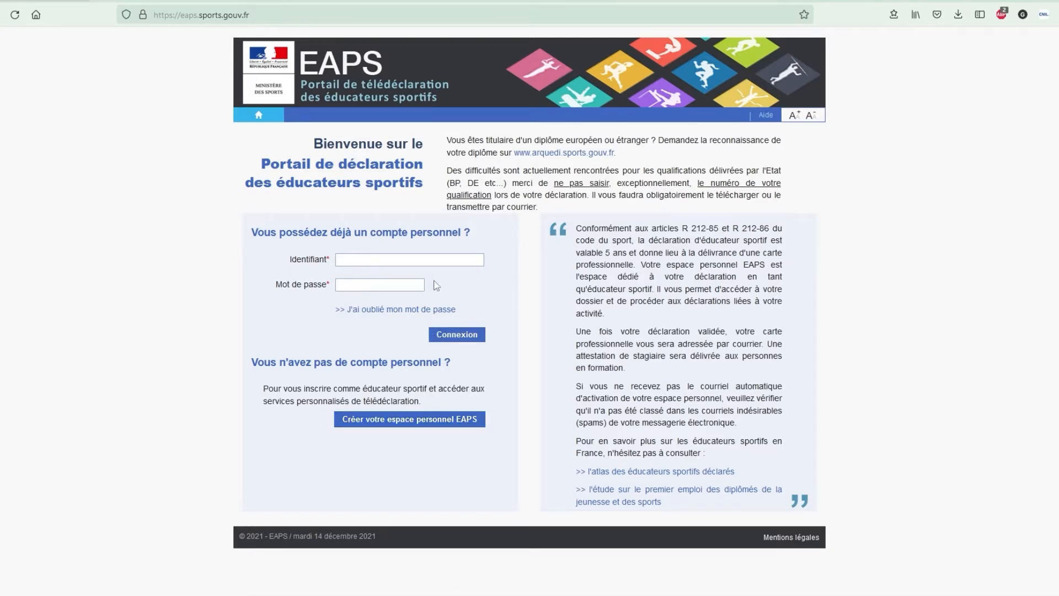
- Paste the account e-mail as identifier, then submit a forgotten-password request for that e-mail
left_click(448, 257)
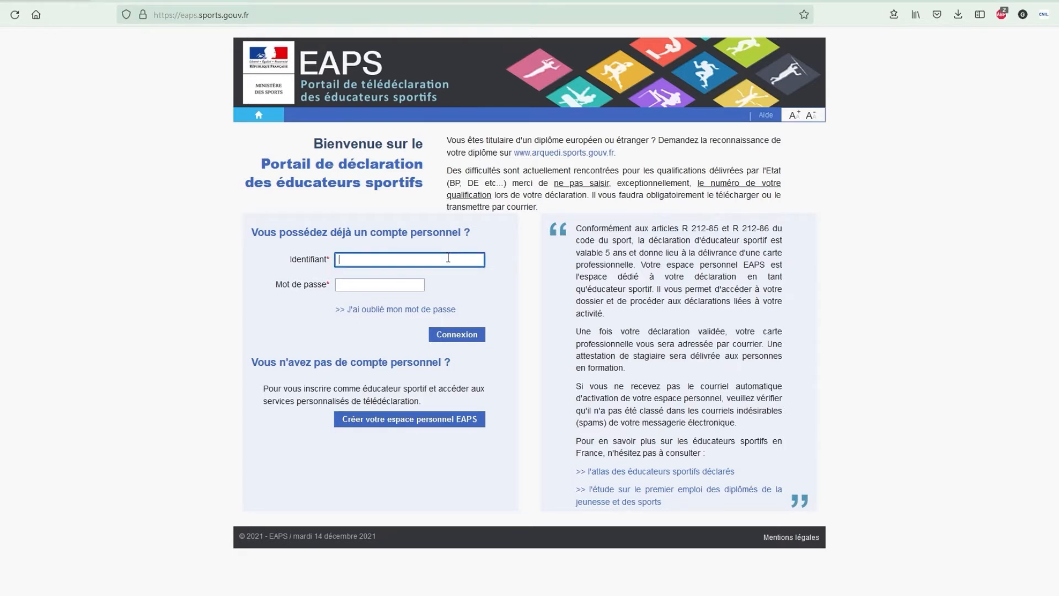
key("ctrl+v")
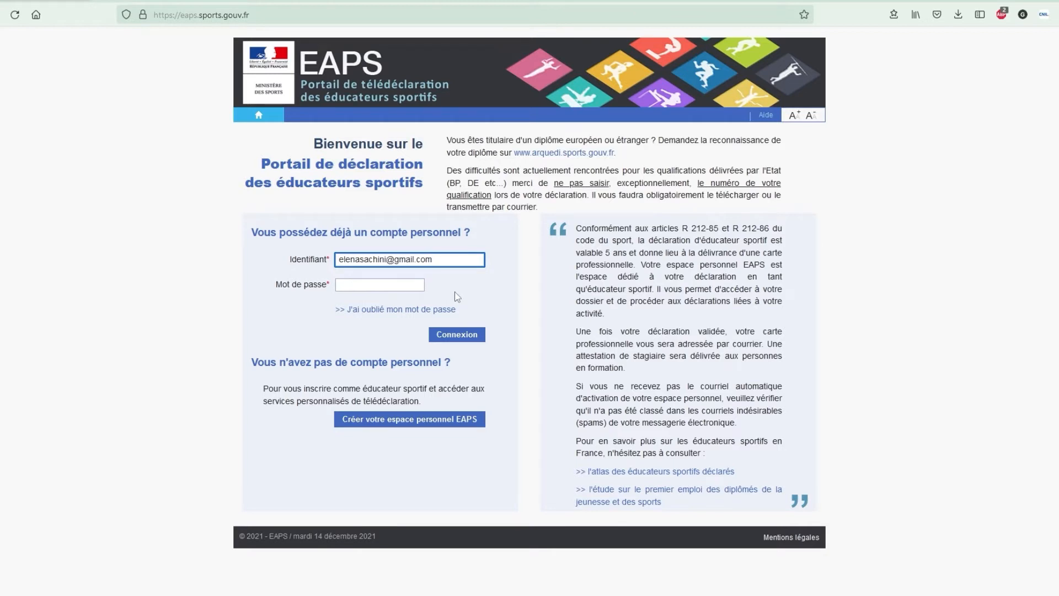
left_click(440, 310)
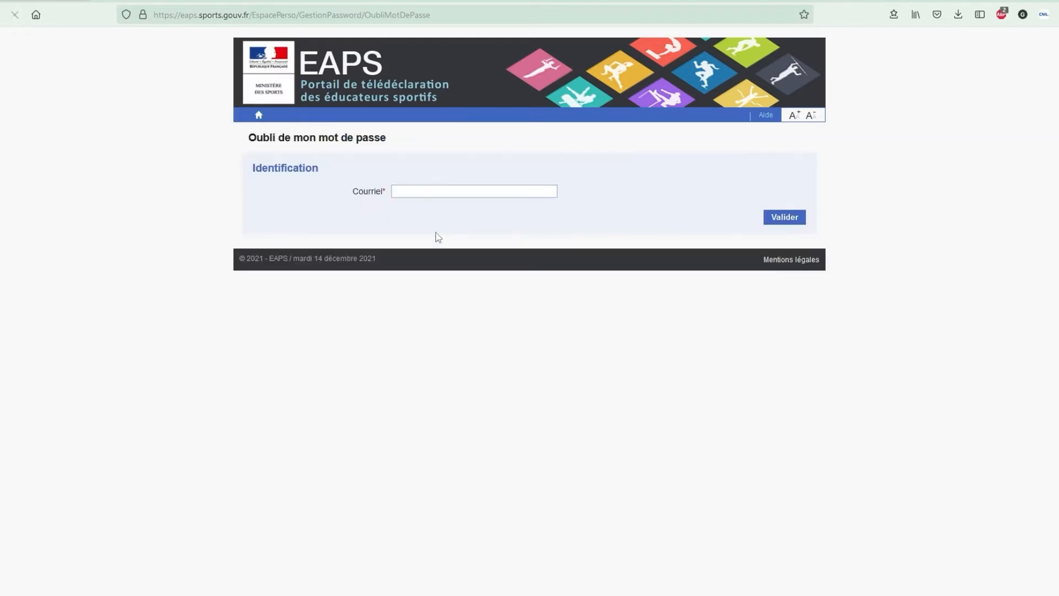
left_click(439, 191)
key("ctrl+v")
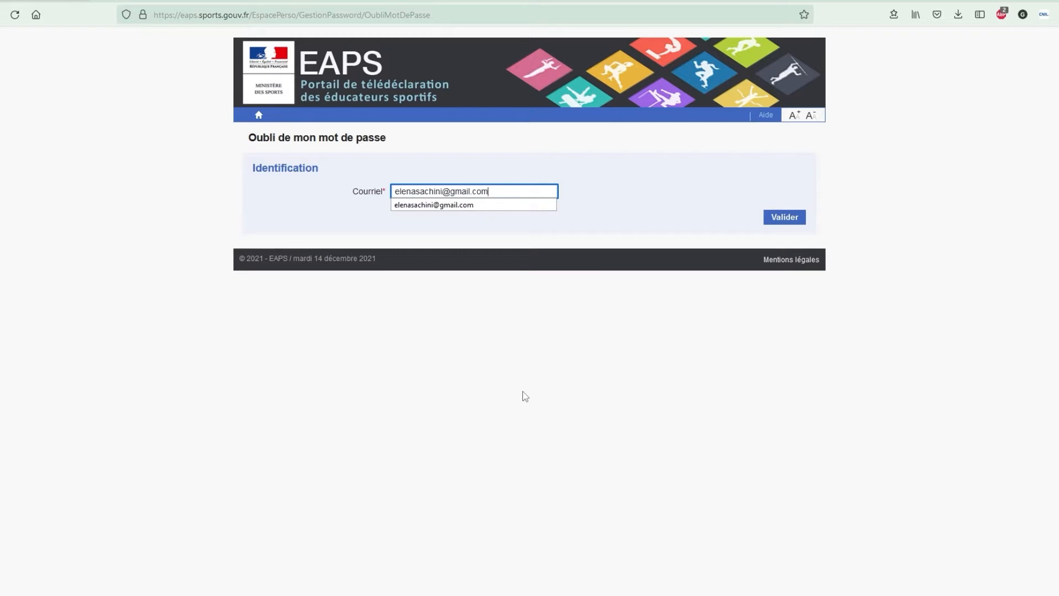
key("Return")
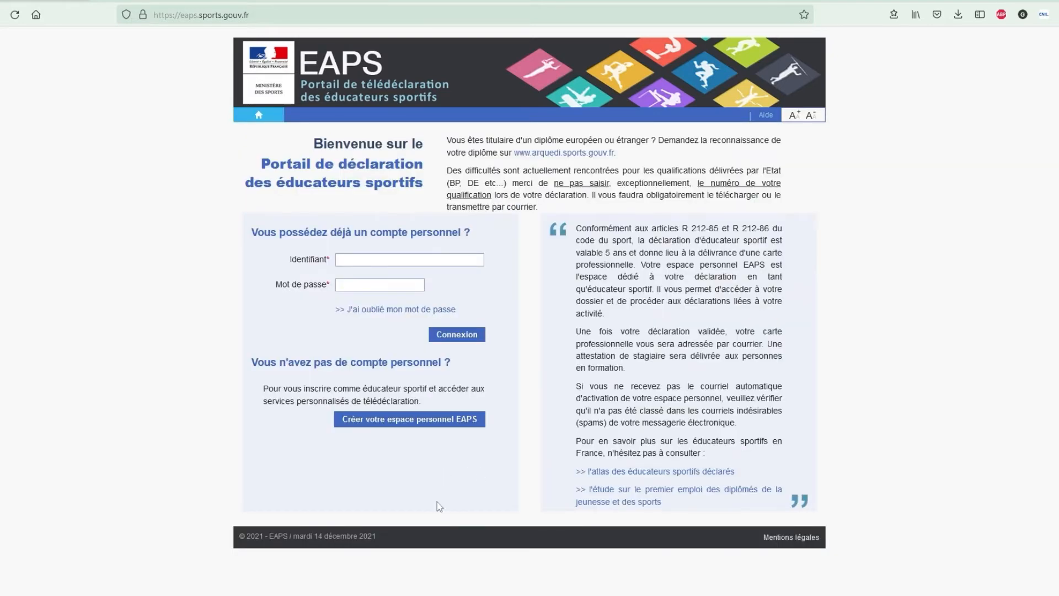
- Fill the new-account form with first name, birth date, e-mail twice and captcha, and submit it
left_click(423, 429)
left_click(427, 223)
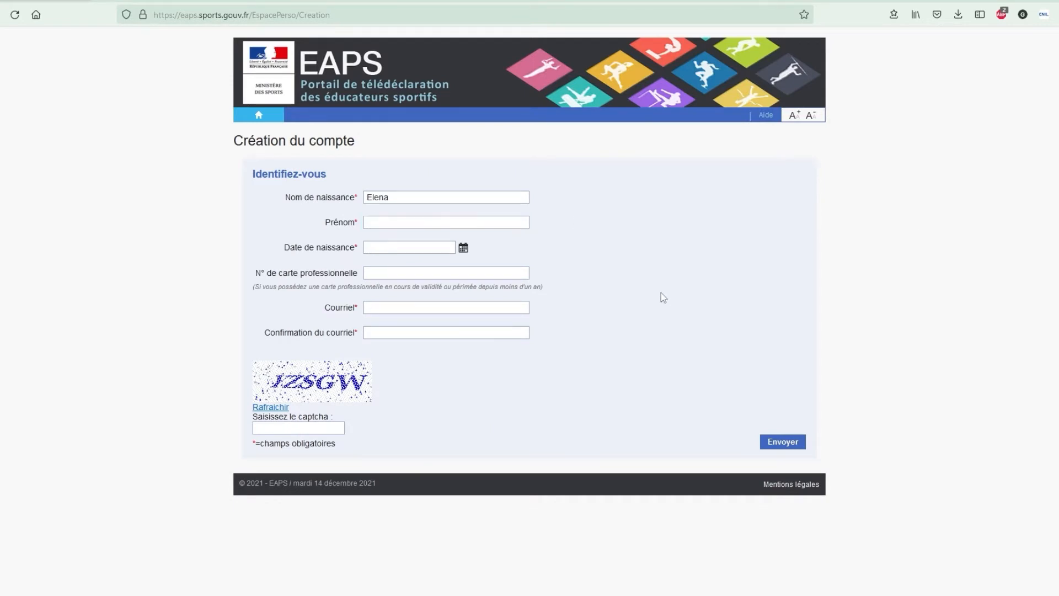
left_click(397, 223)
type("Sachini")
left_click(429, 245)
left_click(408, 307)
key("ctrl+v")
left_click(409, 332)
key("ctrl+v")
left_click(292, 427)
type("IZSGW")
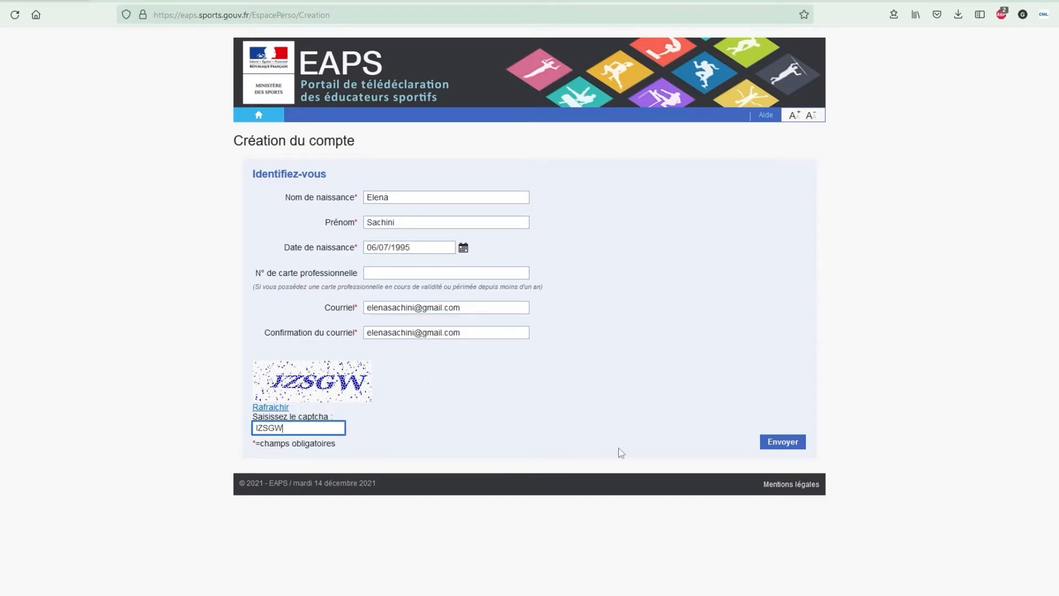
key("Return")
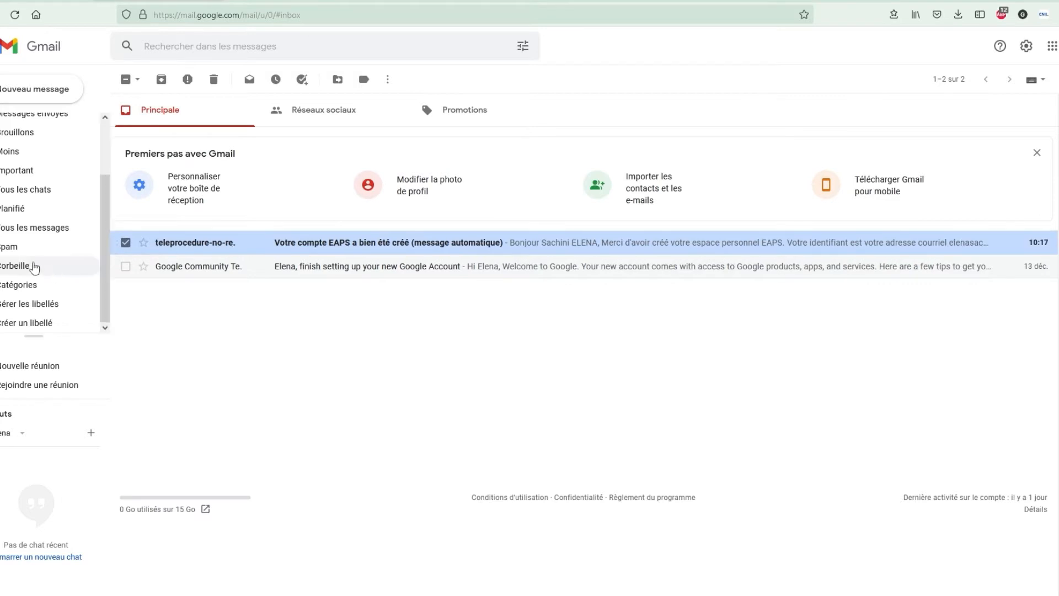
- Open the account-created e-mail and follow its activation link to the password page
left_click(204, 249)
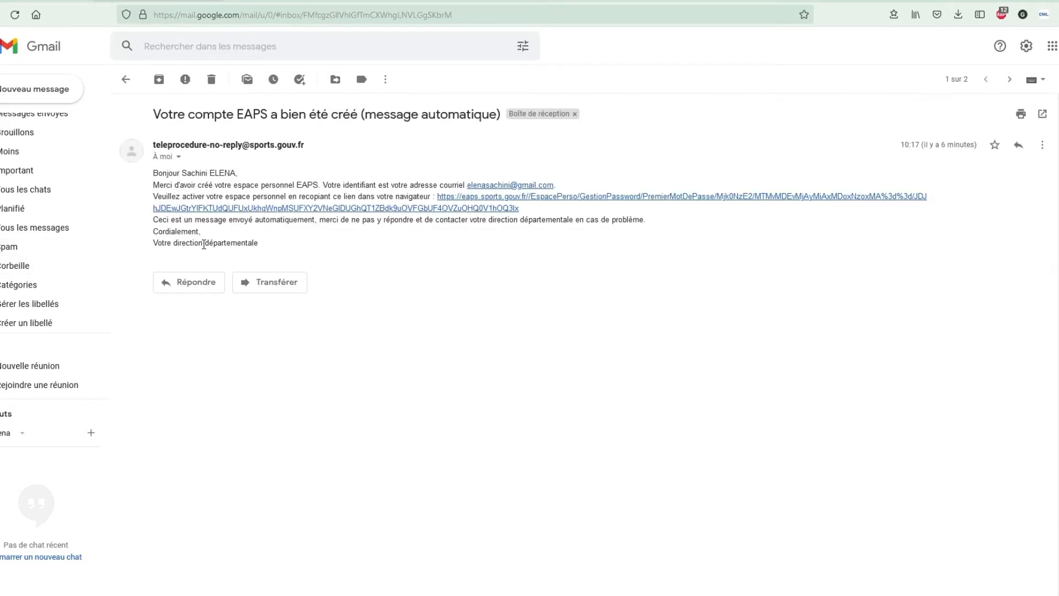
left_click(505, 198)
left_click(515, 181)
- Confirm the new account password and start the sports educator declaration
left_click(687, 169)
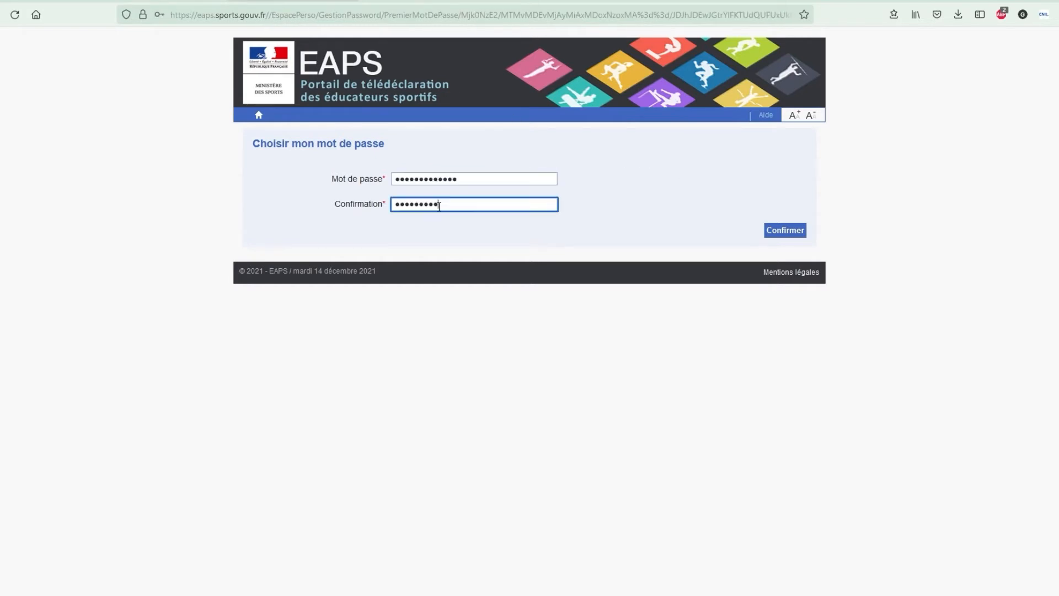
type("•••")
left_click(785, 230)
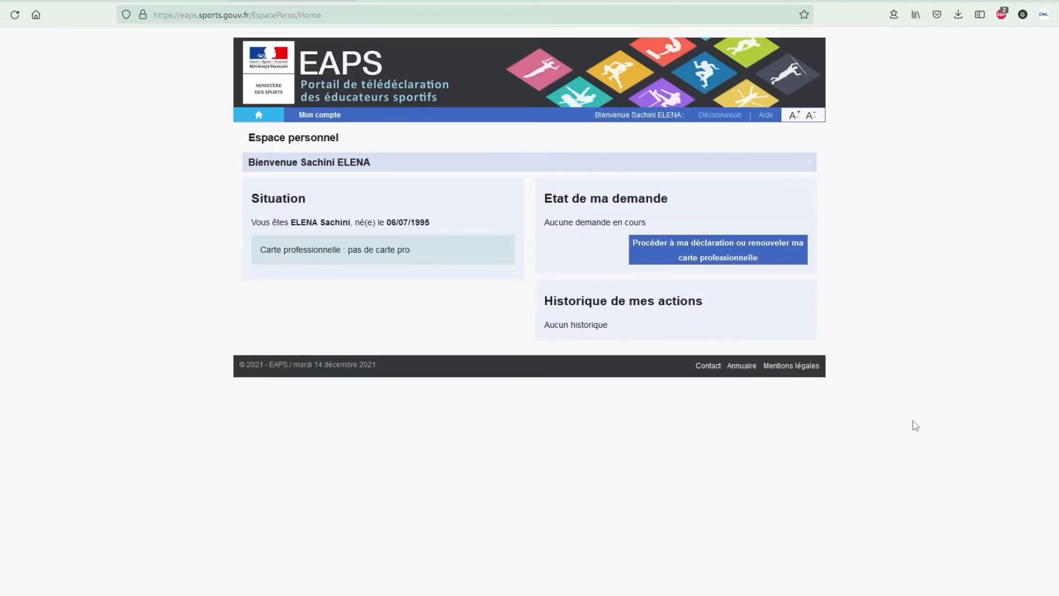
left_click(750, 261)
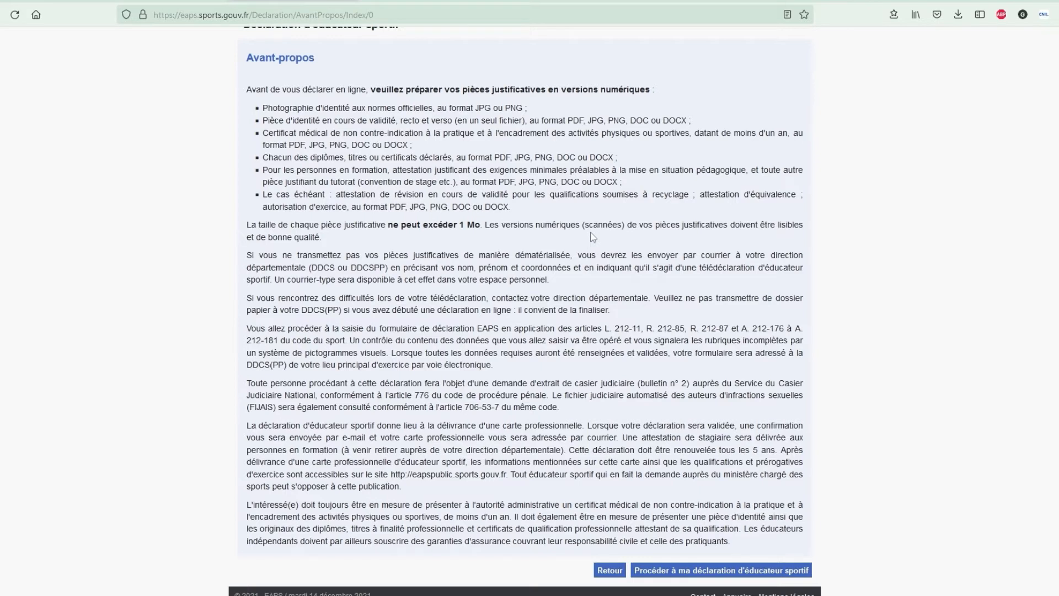
left_click_drag(246, 255, 569, 287)
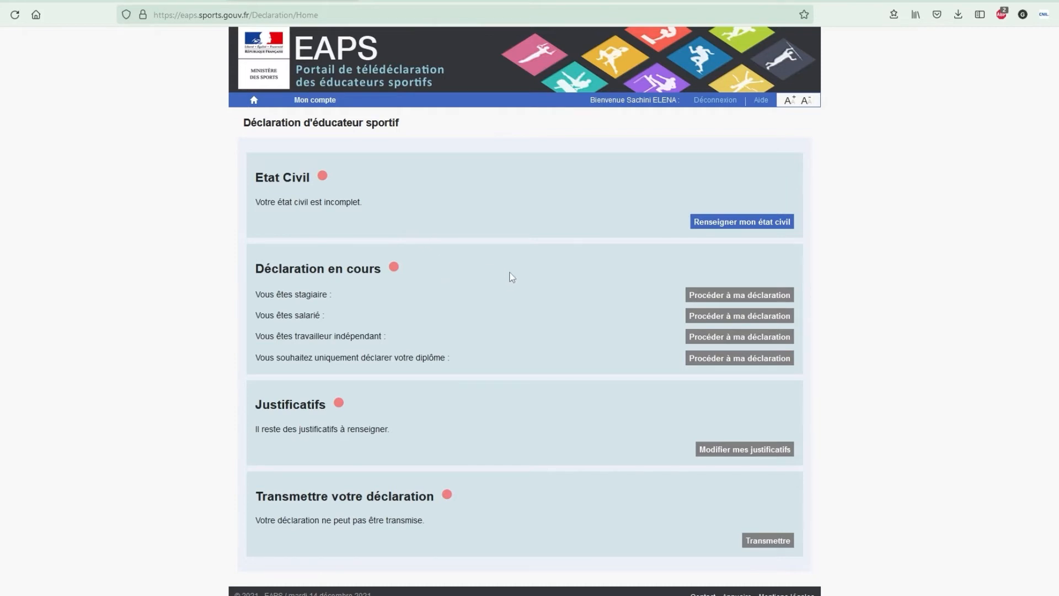
- Open the État Civil form and review the birth name field
left_click(770, 223)
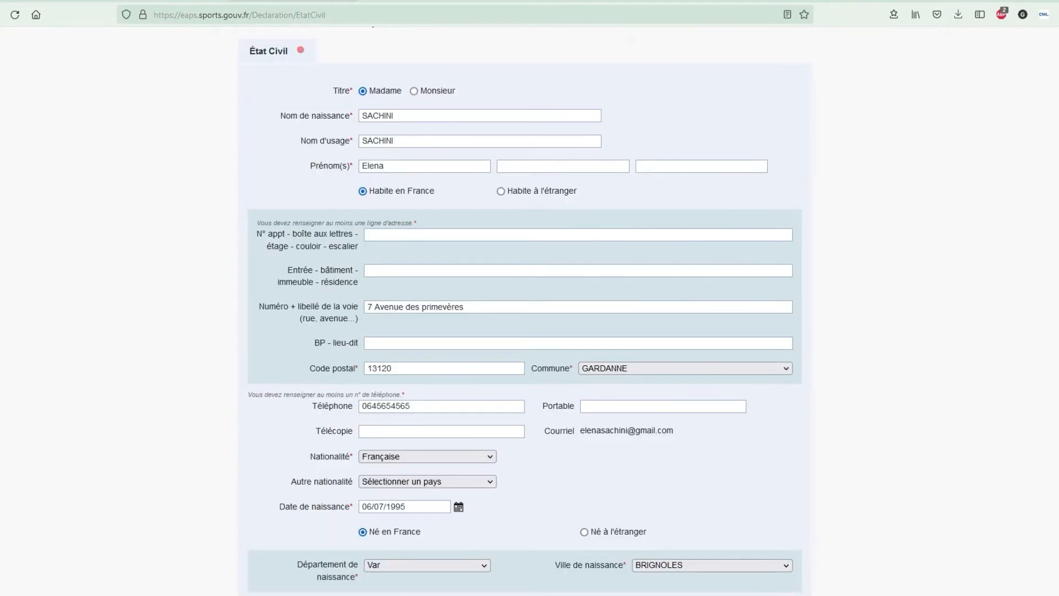
left_click_drag(360, 116, 453, 255)
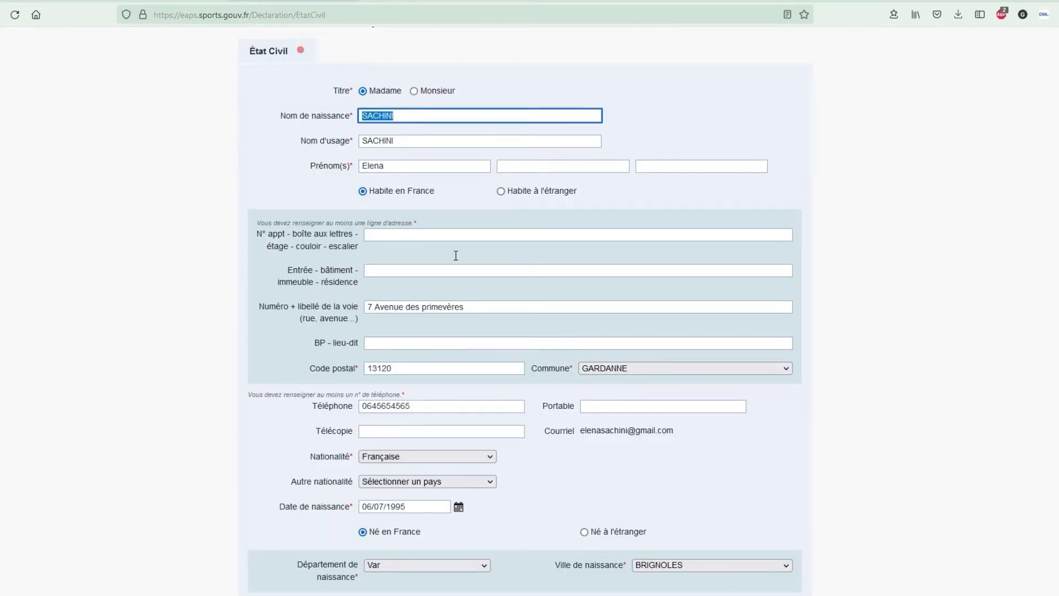
left_click(528, 513)
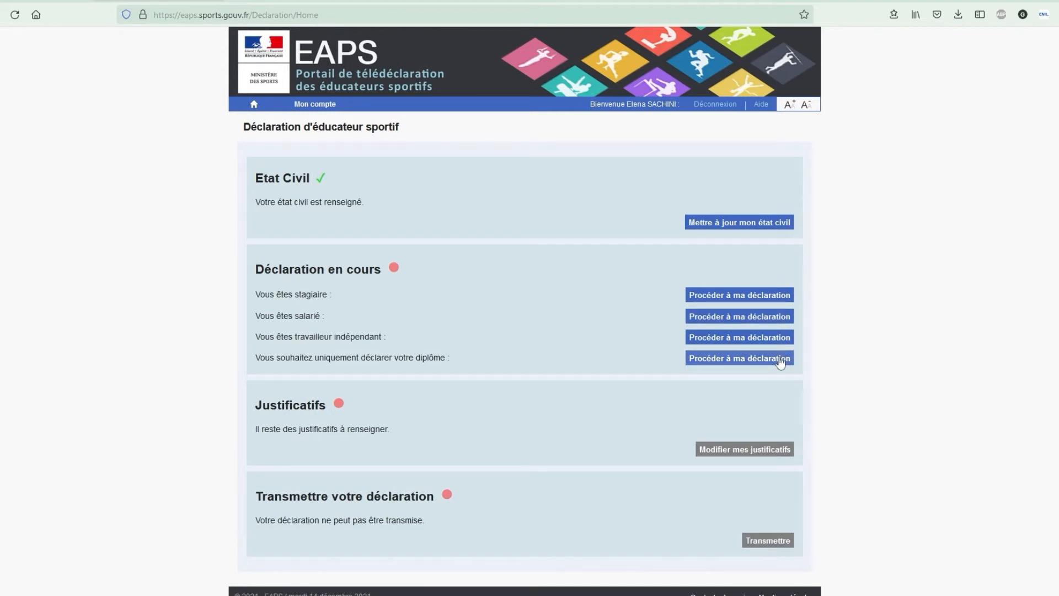
- As an employee, declare BPJEPS (4 UC) Educateur sportif in Activités de la forme/cours collectifs, adding Qualification 2
left_click(785, 323)
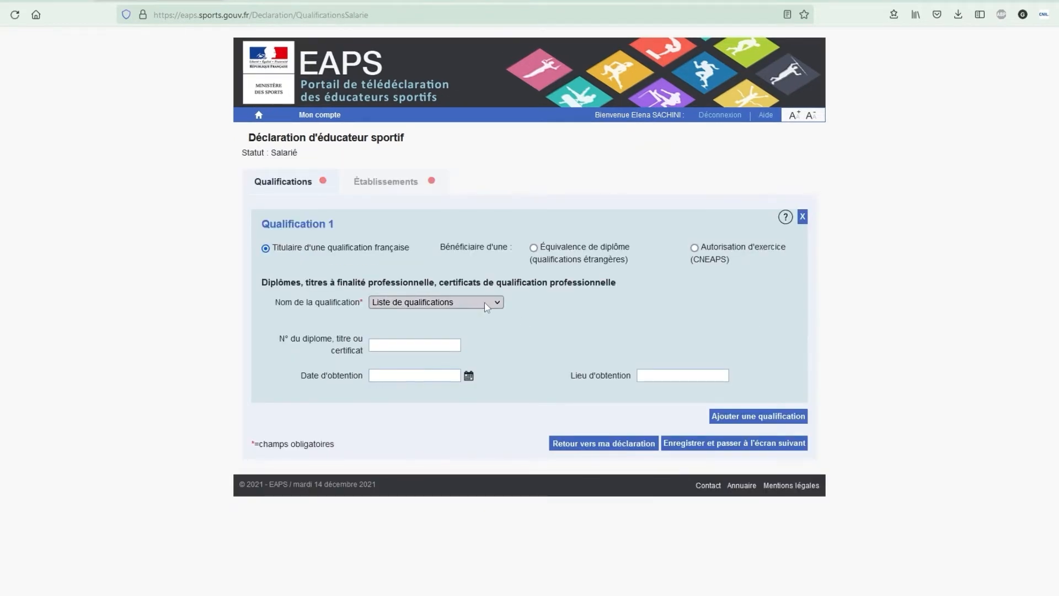
left_click(484, 303)
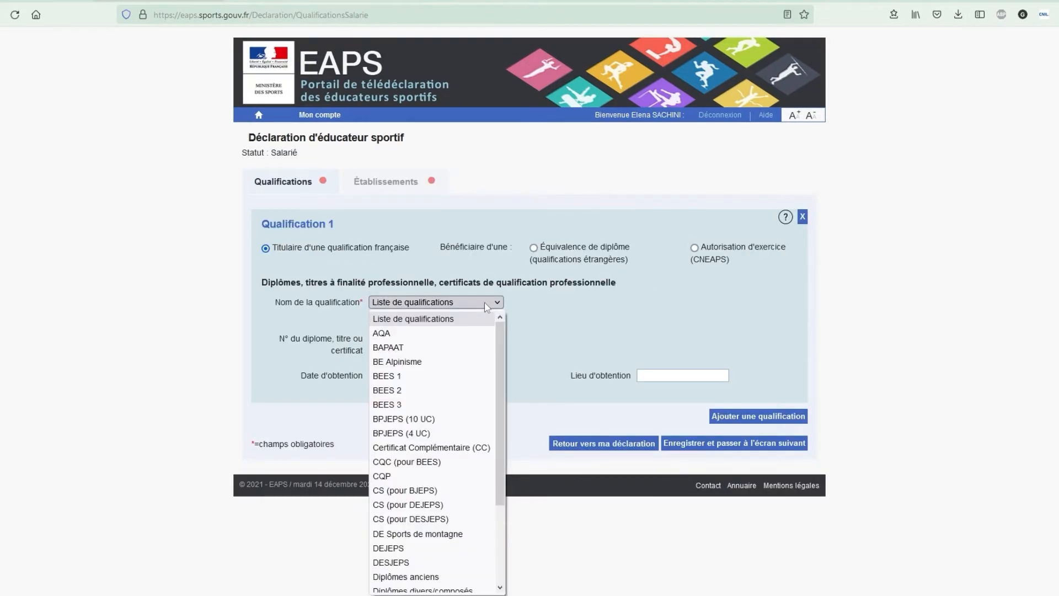
left_click(445, 435)
left_click(432, 326)
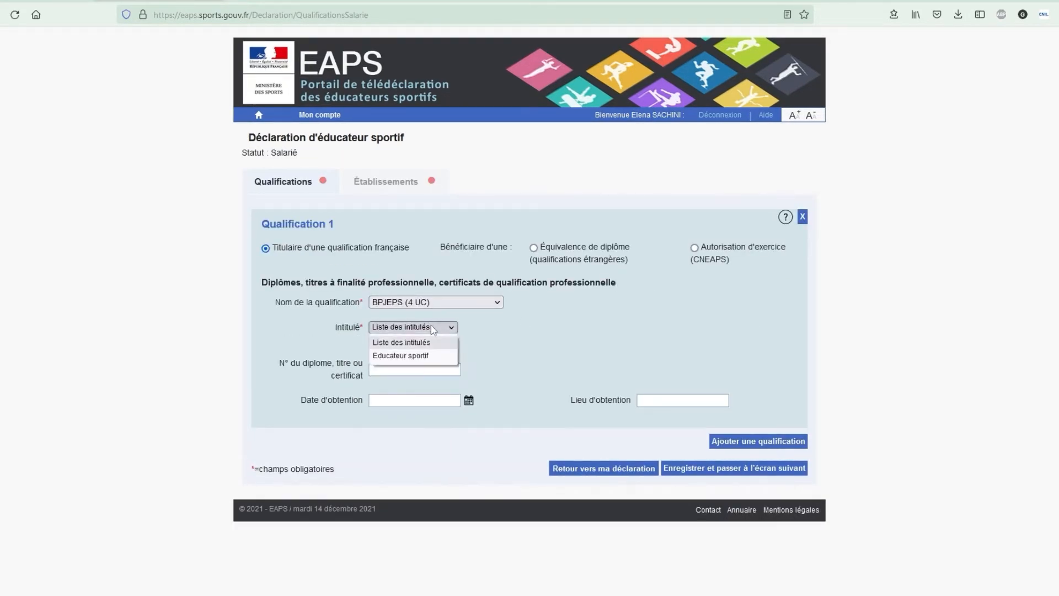
left_click(429, 355)
left_click(463, 351)
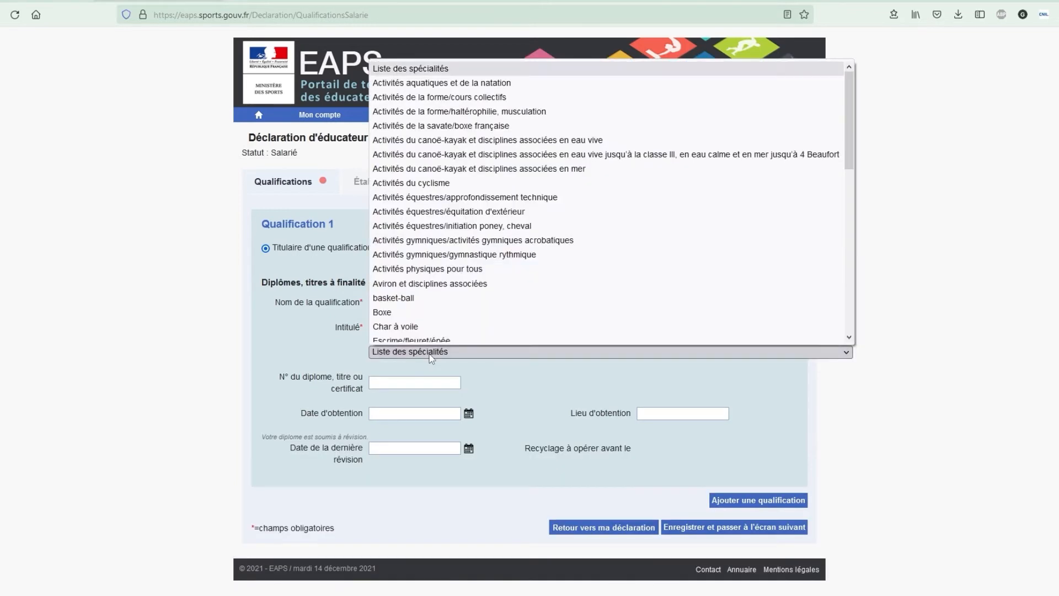
left_click(461, 264)
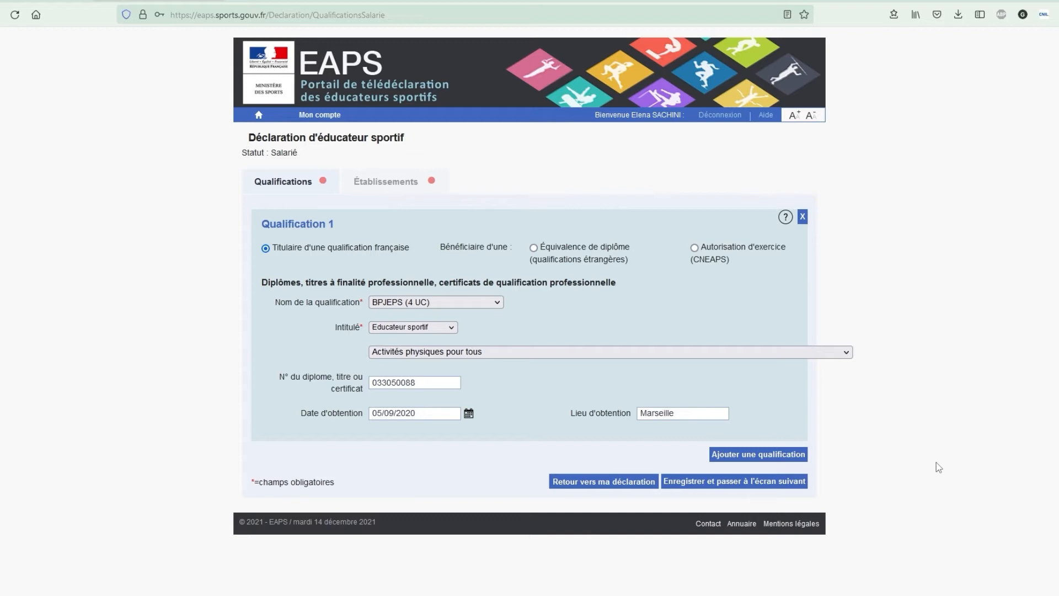
left_click(580, 351)
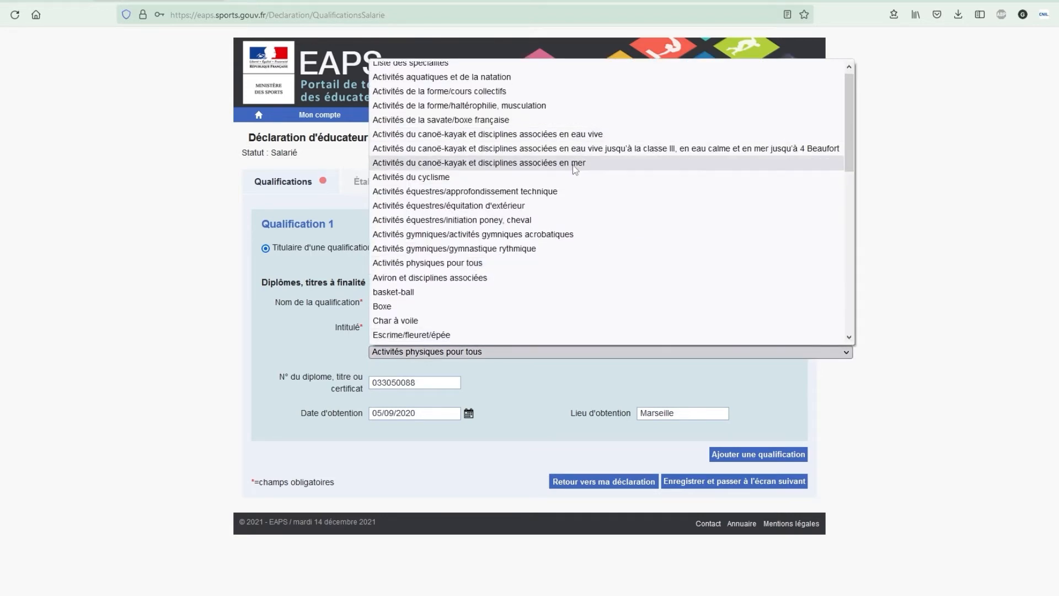
left_click(507, 92)
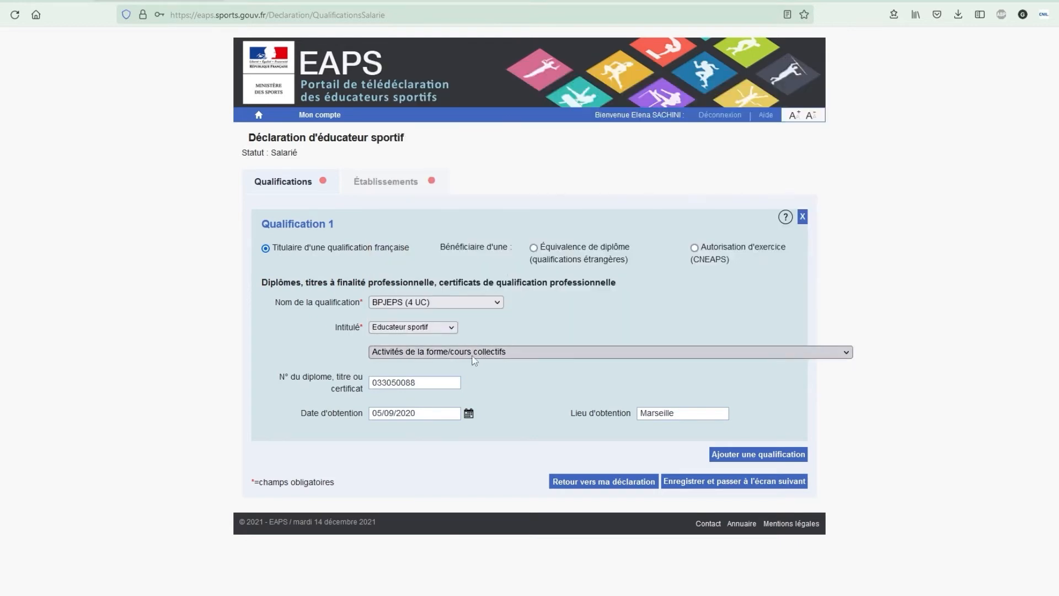
left_click(799, 459)
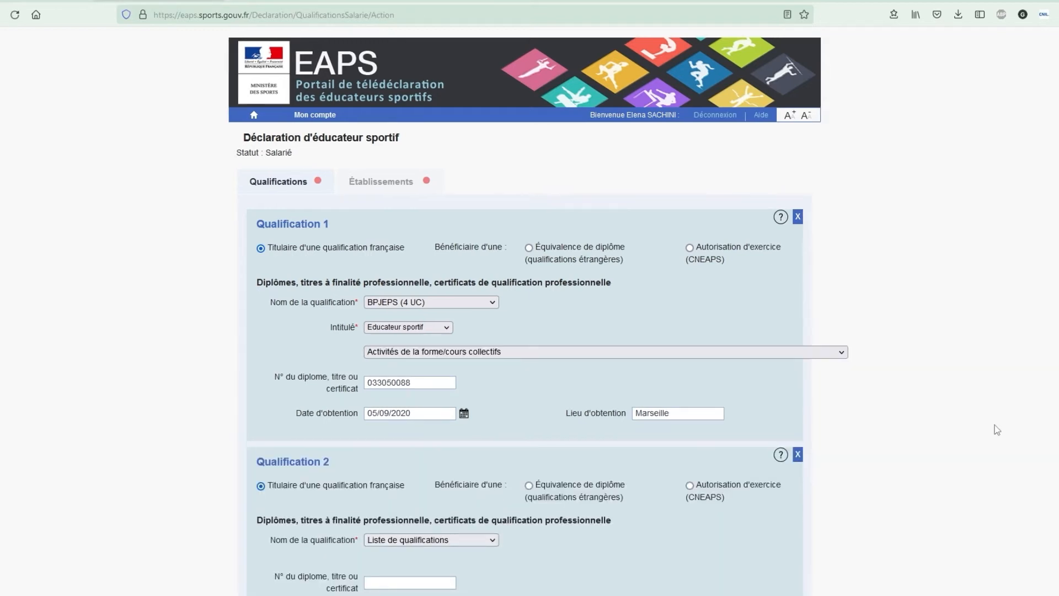
- Set Qualification 2 to BPJEPS (4 UC), Educateur sportif, specialty haltérophilie, musculation
scroll(805, 475, "down", 2)
left_click(462, 438)
left_click(449, 279)
left_click(432, 468)
left_click(435, 495)
left_click(496, 488)
left_click(503, 241)
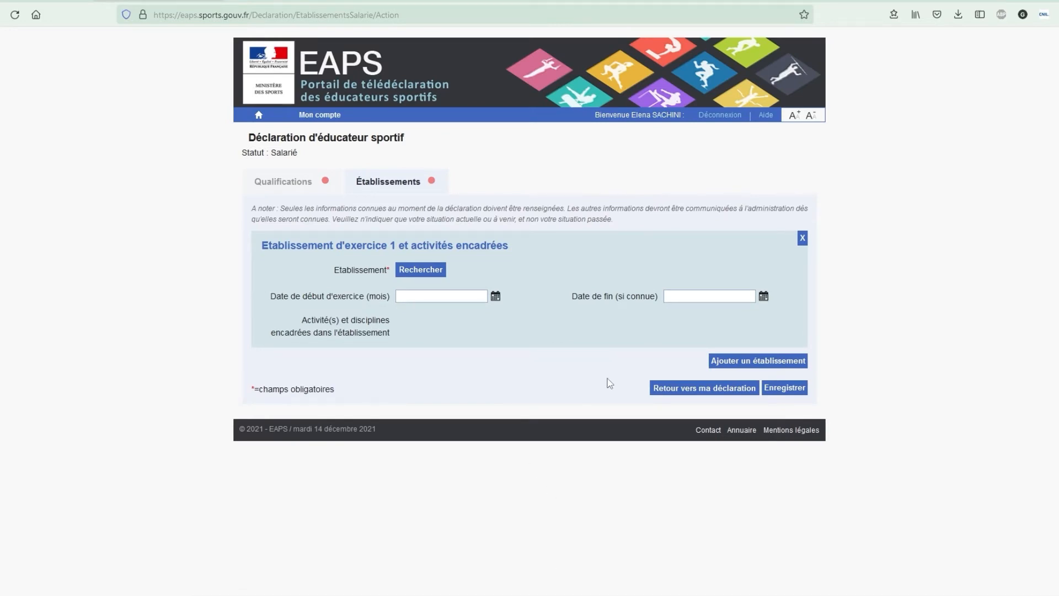
- Search establishments for olympique de marseille in 13008 and select OLYMPIQUE DE MARSEILLE
left_click(421, 270)
left_click(531, 174)
type("olympique de l")
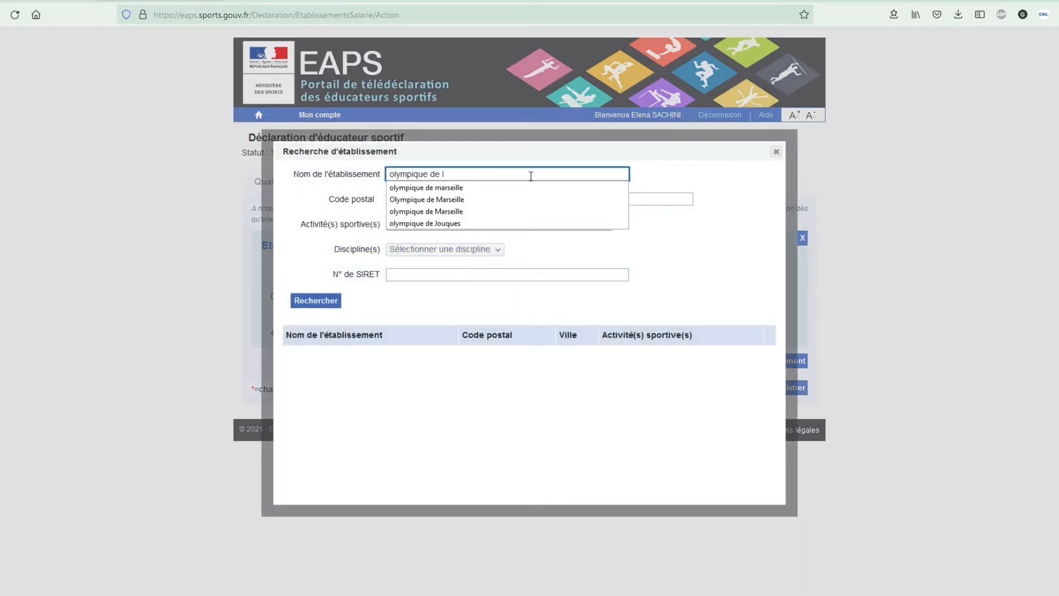
left_click(490, 187)
left_click(463, 199)
type("13008")
left_click(468, 212)
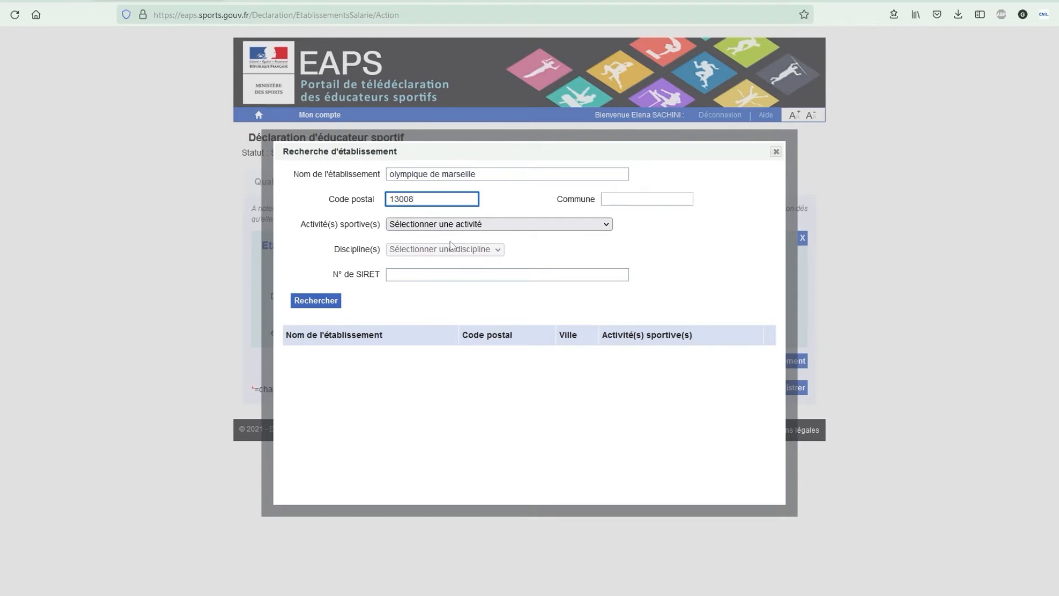
left_click(303, 301)
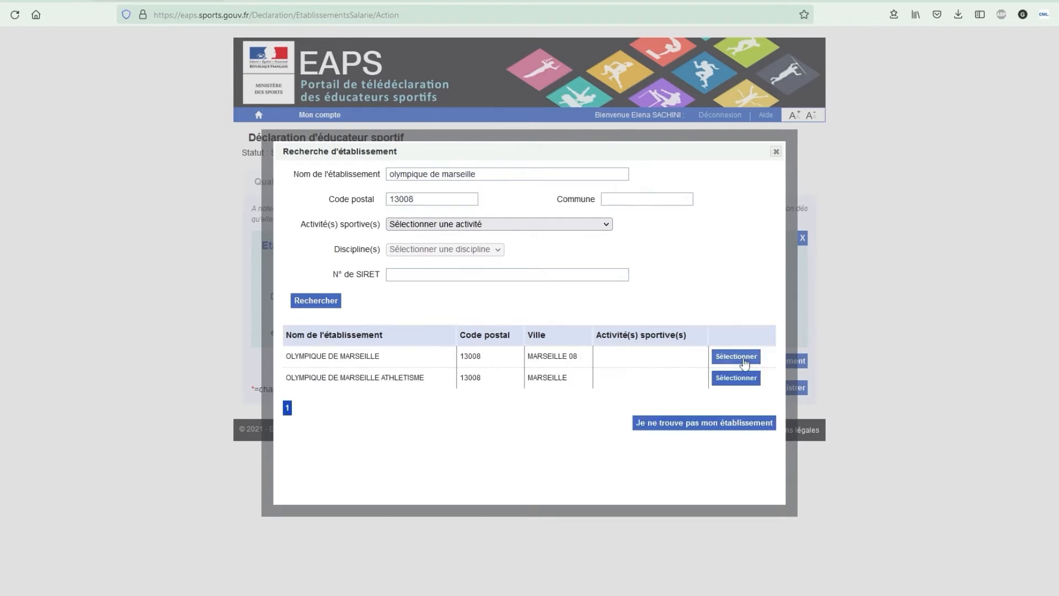
left_click(737, 358)
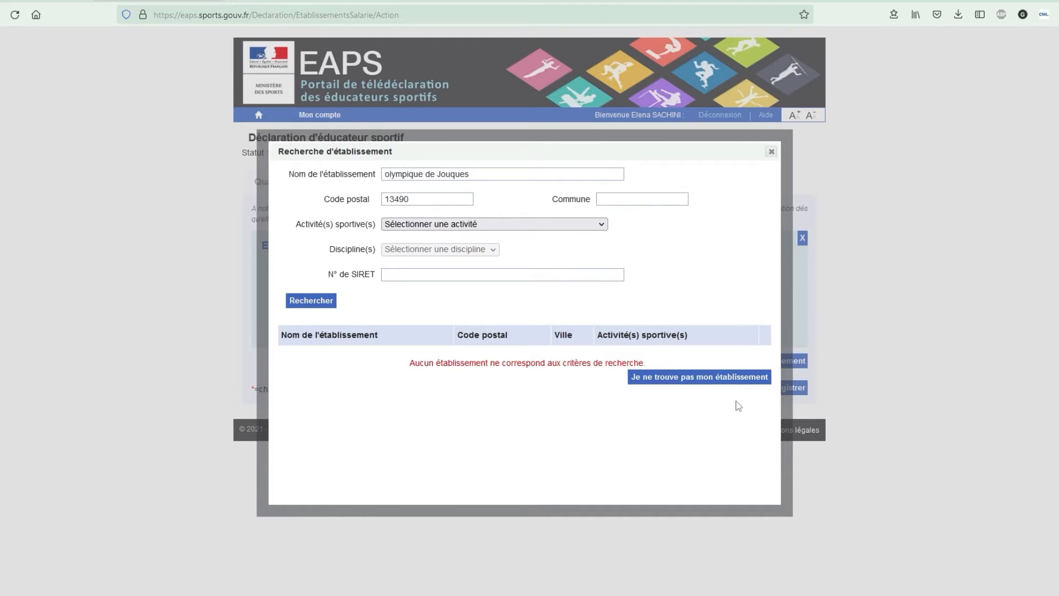
- Enter 'olympique de jouques' manually with postal code 13490 and validate it
left_click(708, 379)
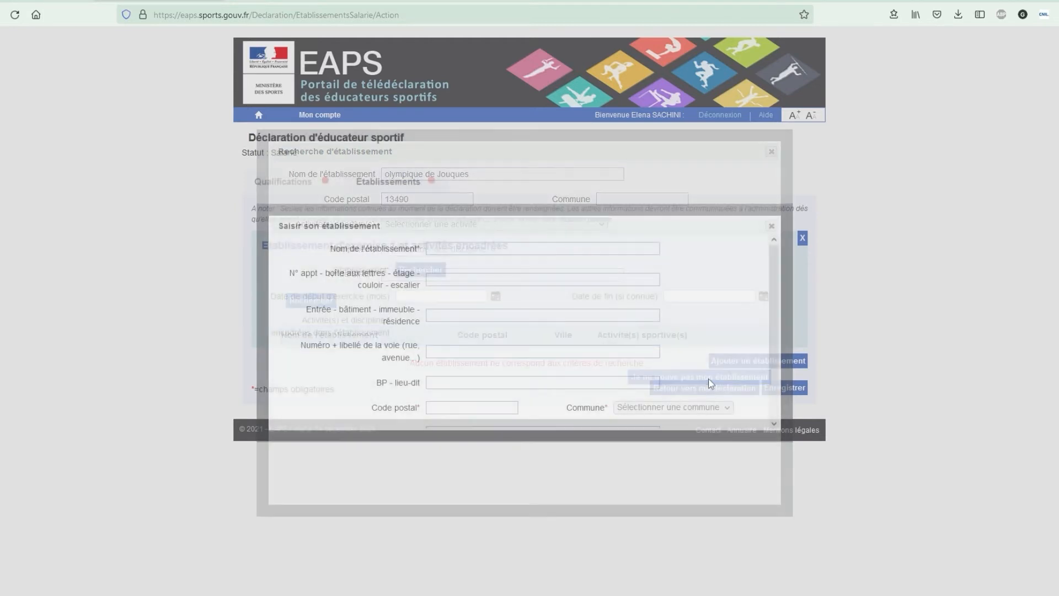
type("olympique de jouques")
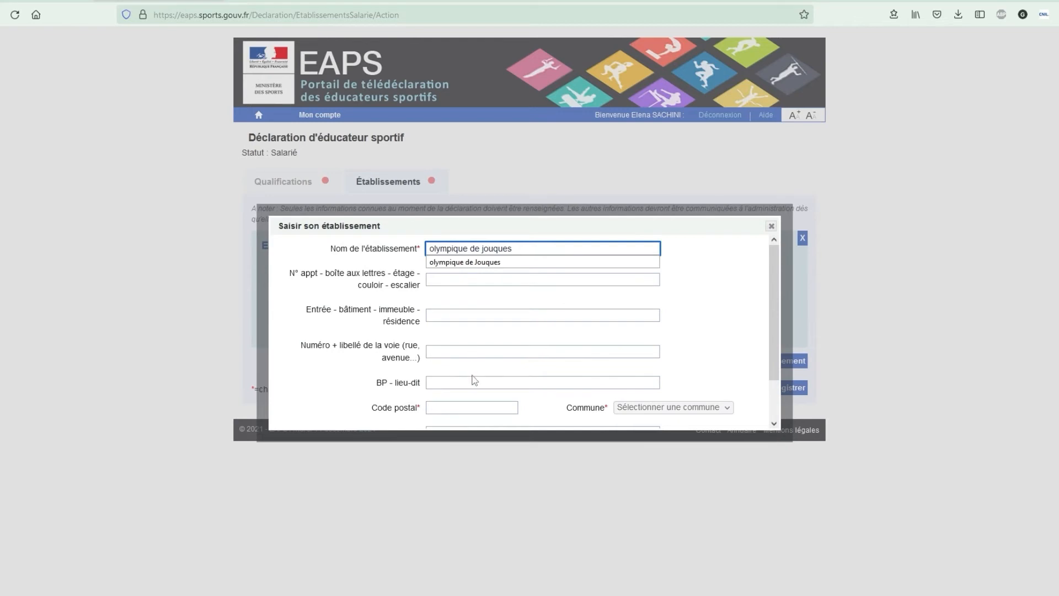
left_click(461, 407)
scroll(461, 407, "down", 1)
type("13490")
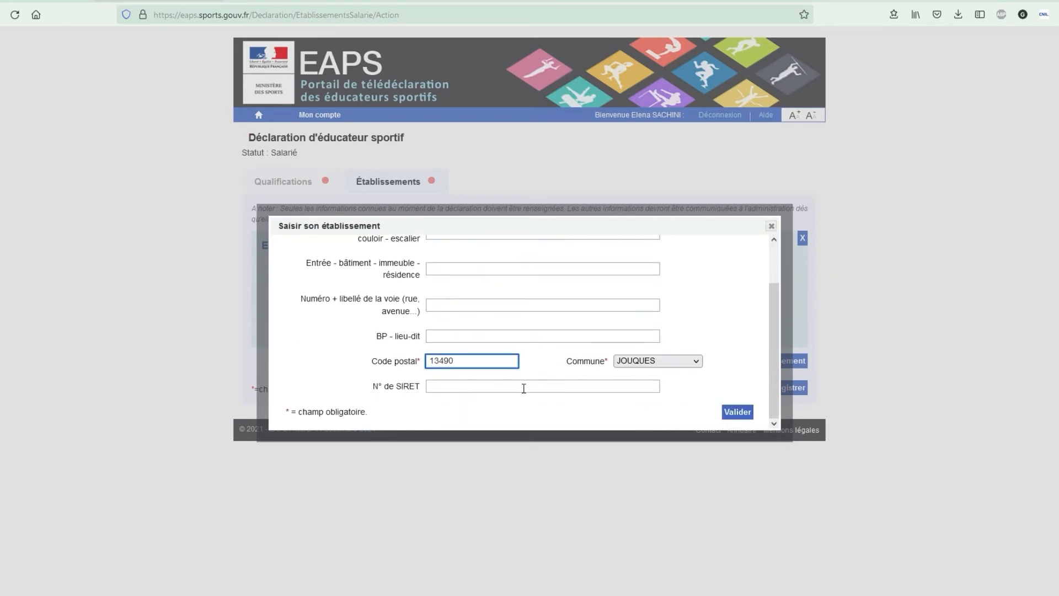
left_click(738, 413)
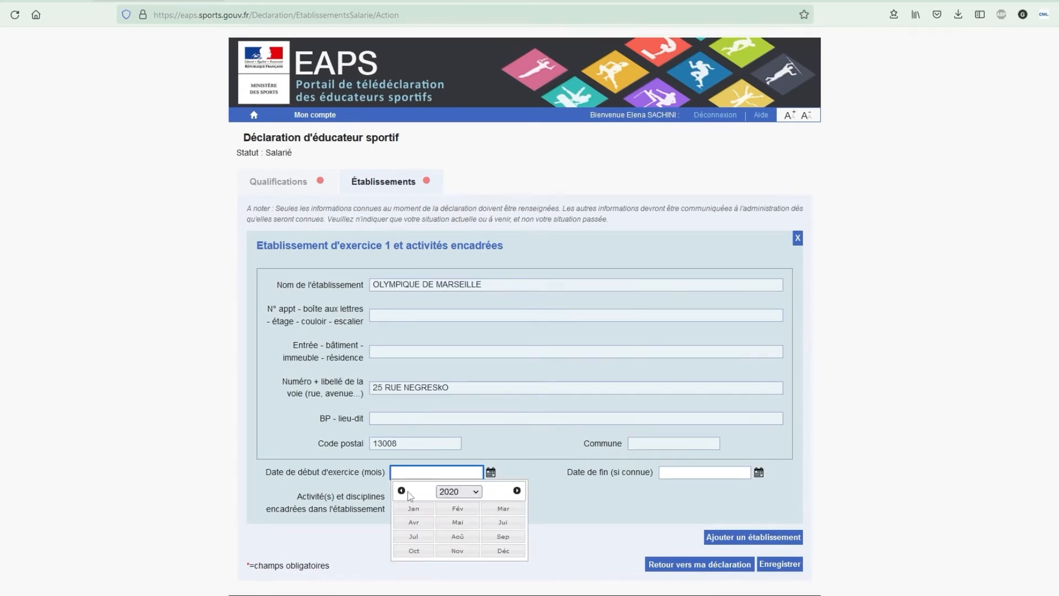
- Set the establishment start date to September 2020 and save
left_click(401, 491)
left_click(517, 490)
left_click(504, 537)
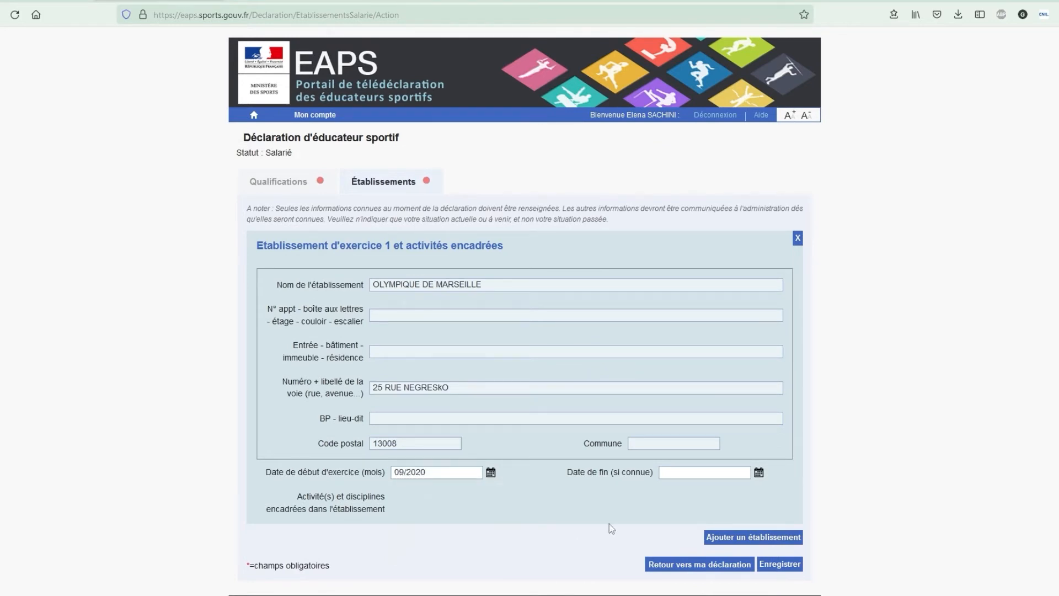
left_click(798, 565)
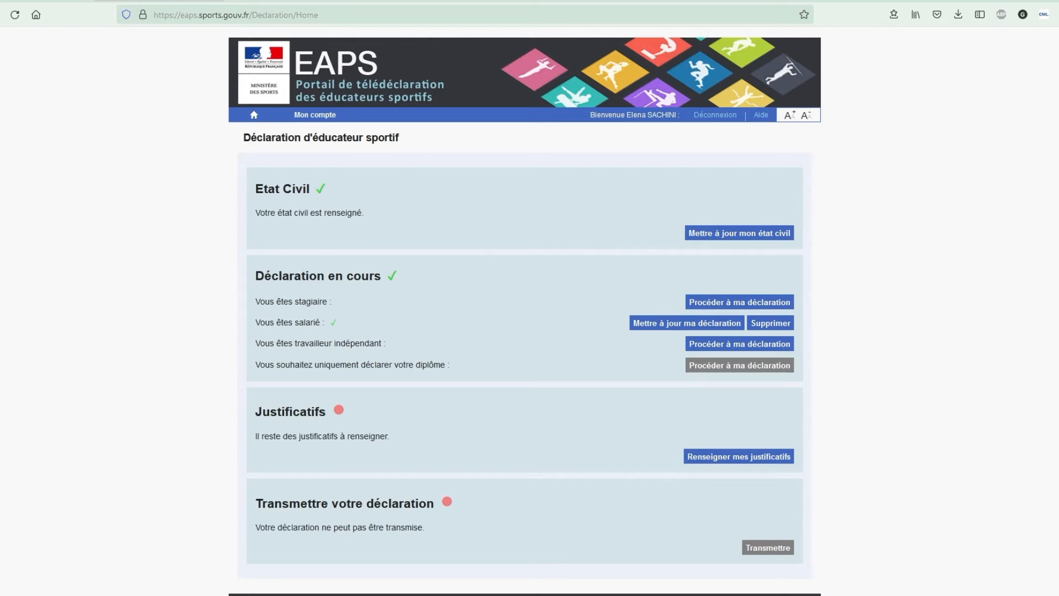
left_click(729, 325)
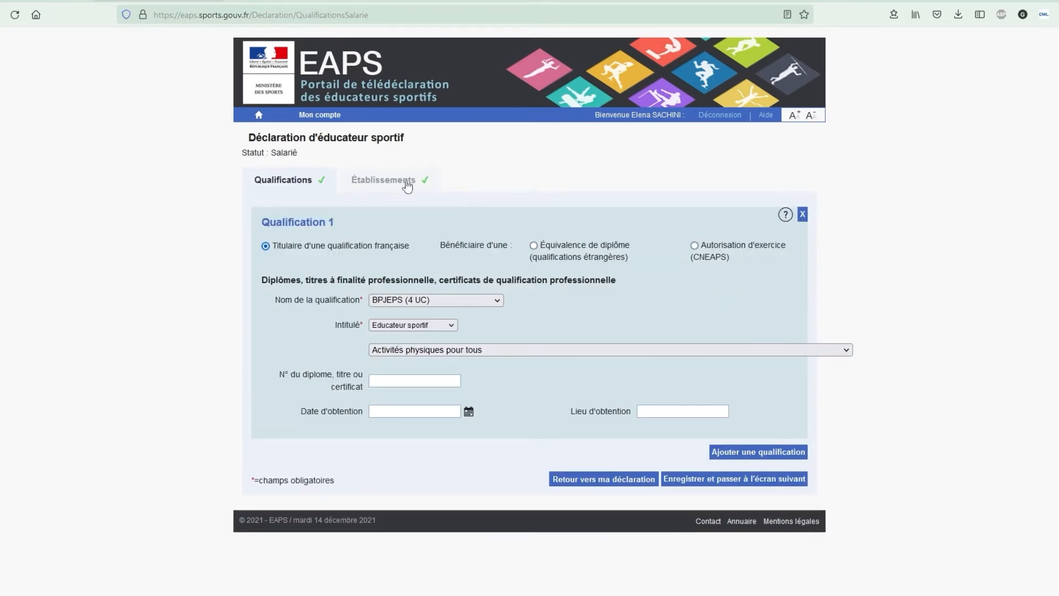
left_click(409, 187)
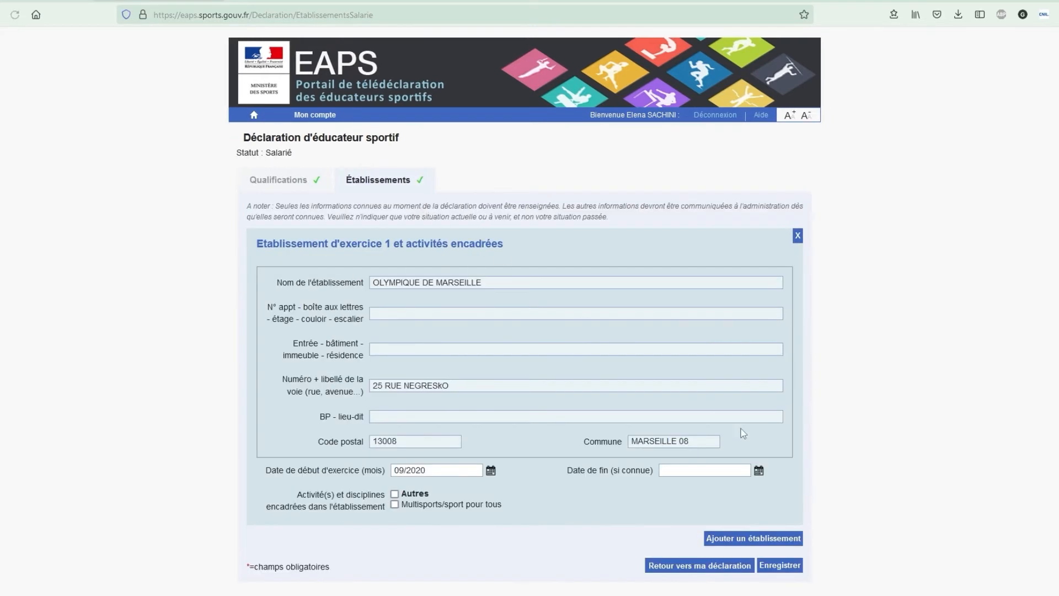
left_click(795, 528)
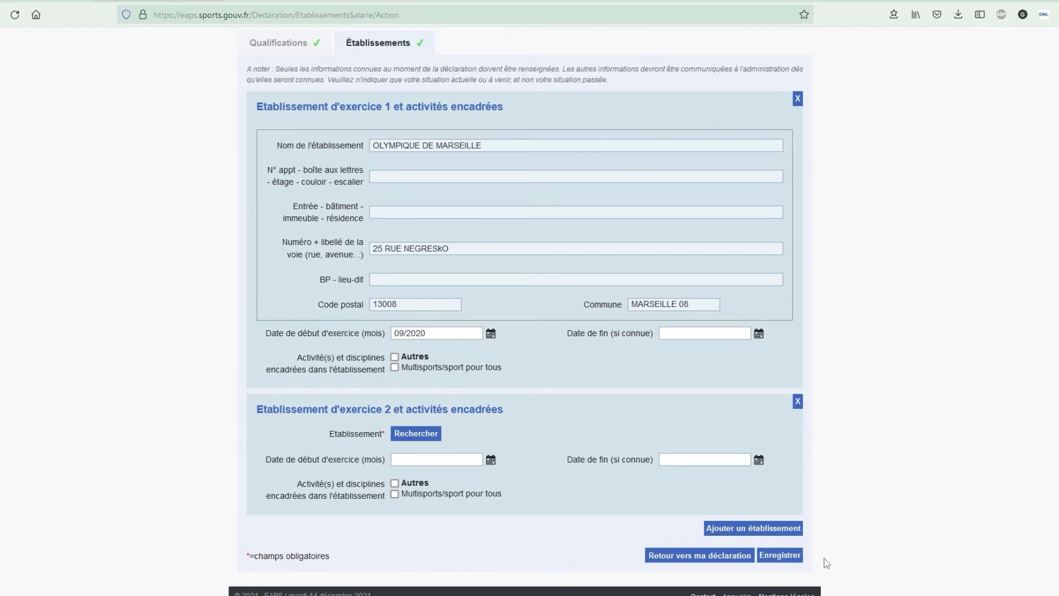
left_click(800, 555)
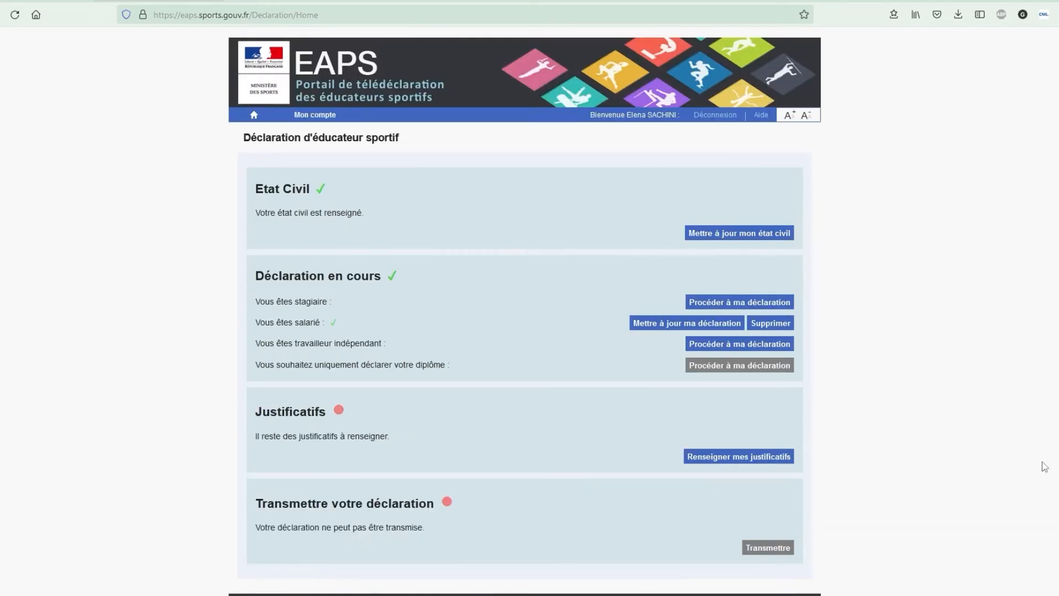
- Attach the identity photo, identity card and BPJEPS_Diplome.jpg files, then save the supporting documents
left_click(773, 463)
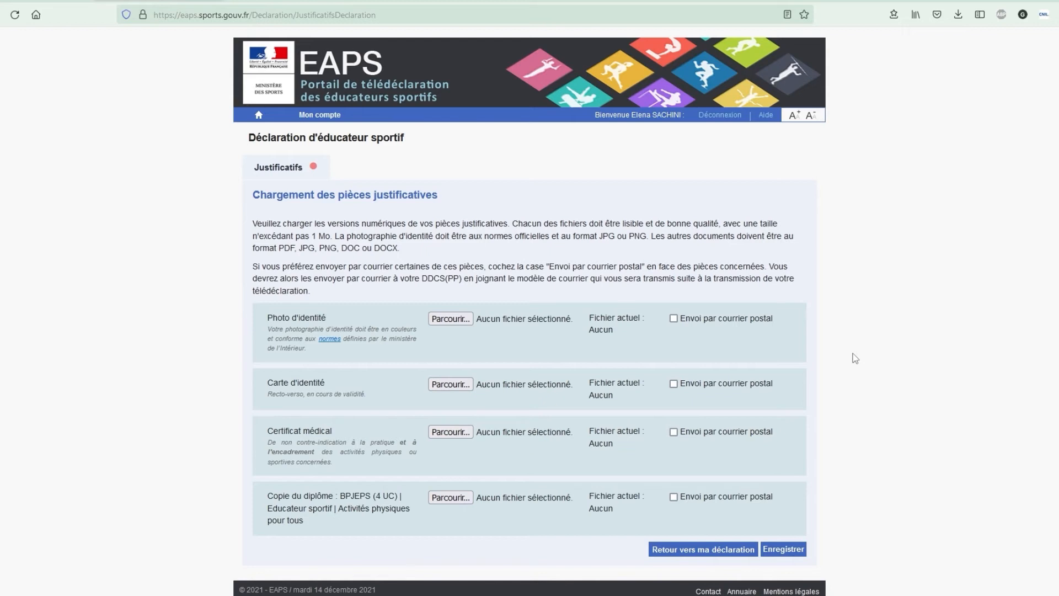
left_click(462, 325)
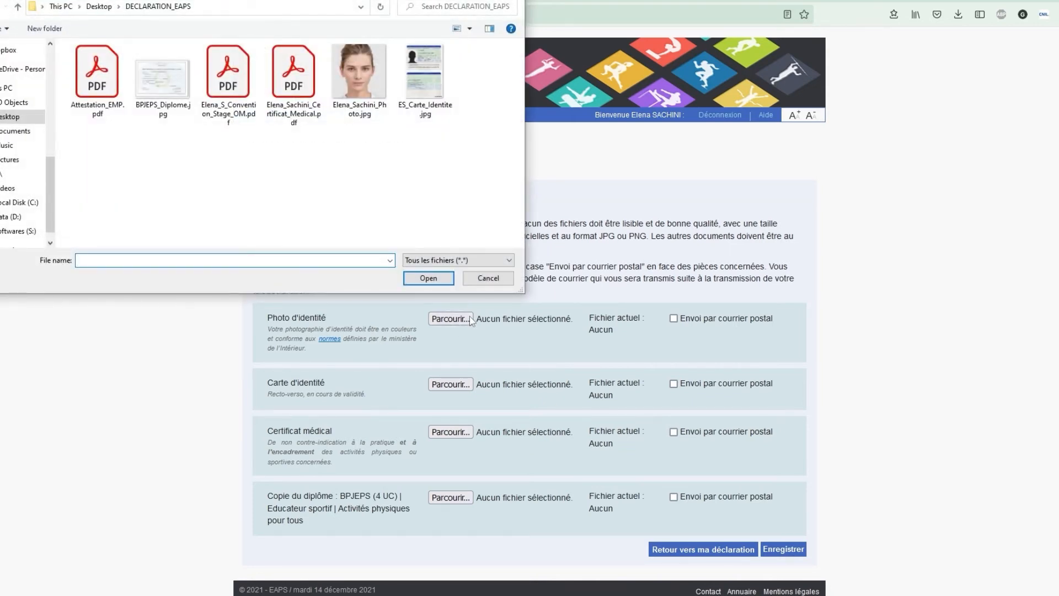
left_click(368, 95)
left_click(437, 278)
left_click(448, 385)
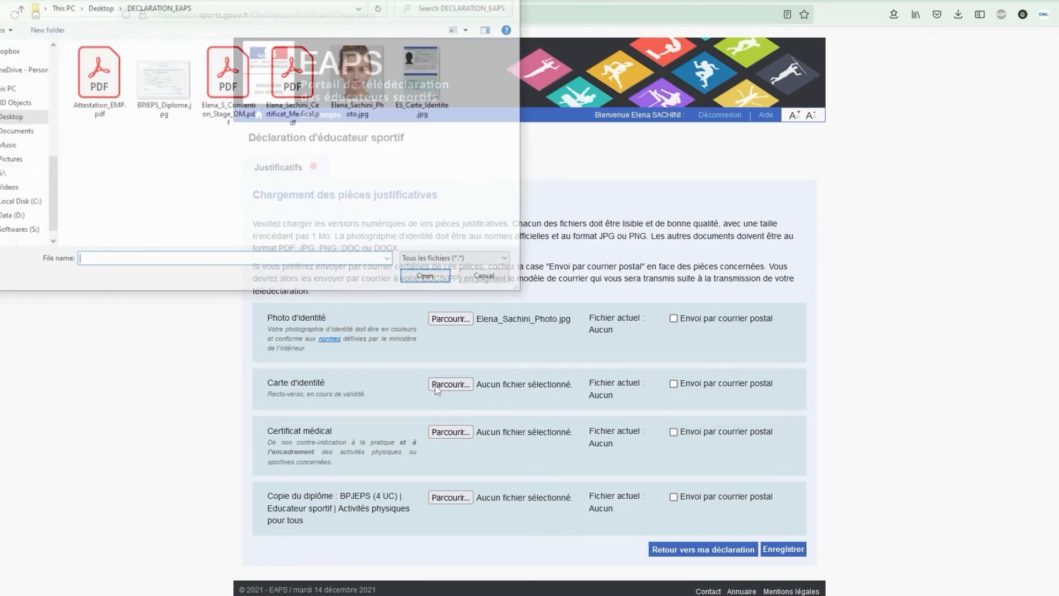
left_click(423, 72)
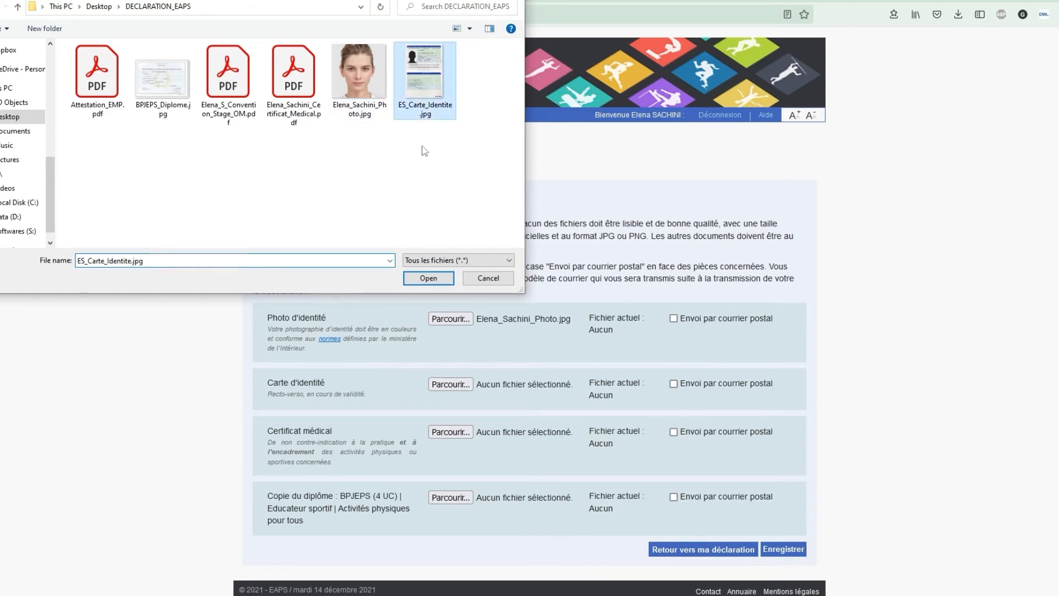
left_click(429, 278)
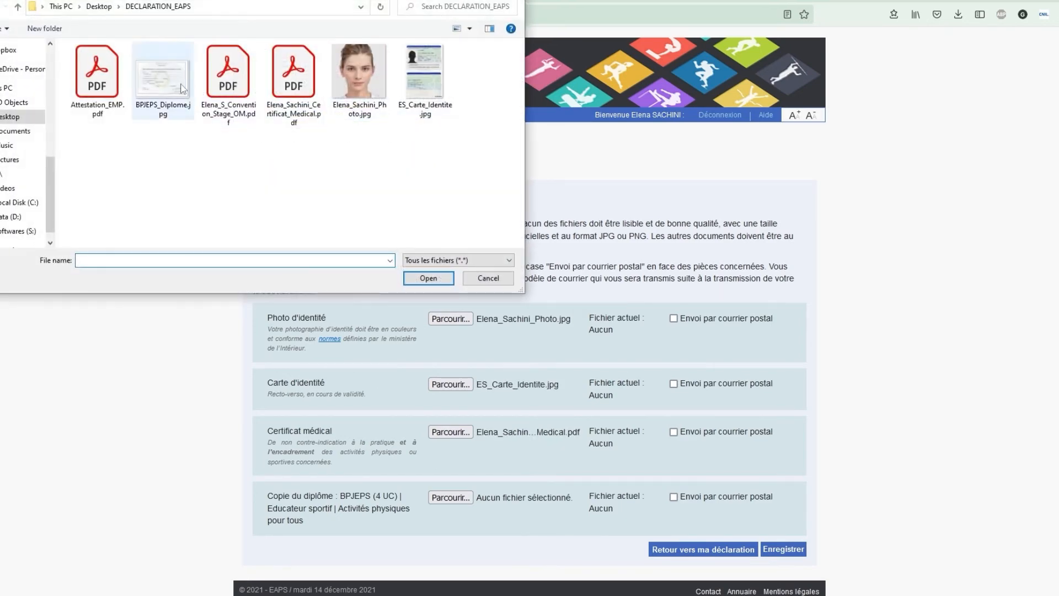
left_click(163, 77)
left_click(428, 278)
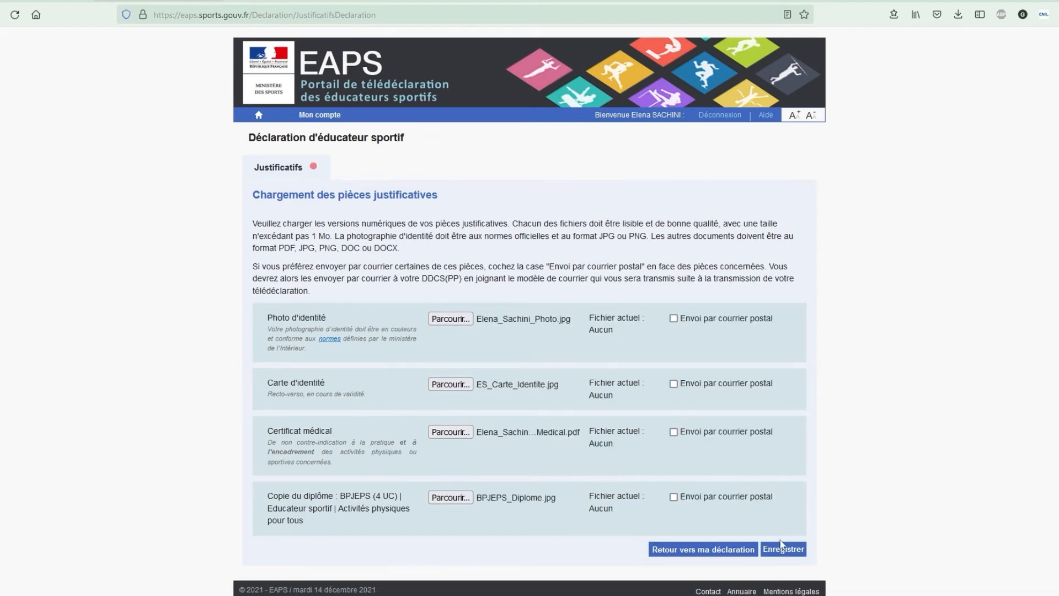
left_click(783, 550)
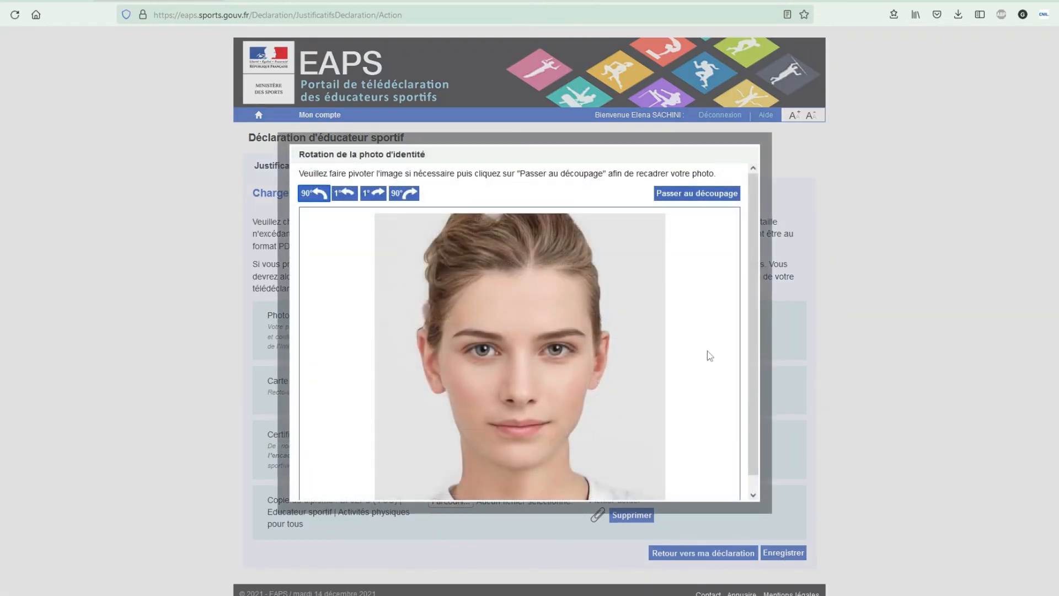
- Crop the identity photo to a frame centred on the face and save the crop
left_click(699, 194)
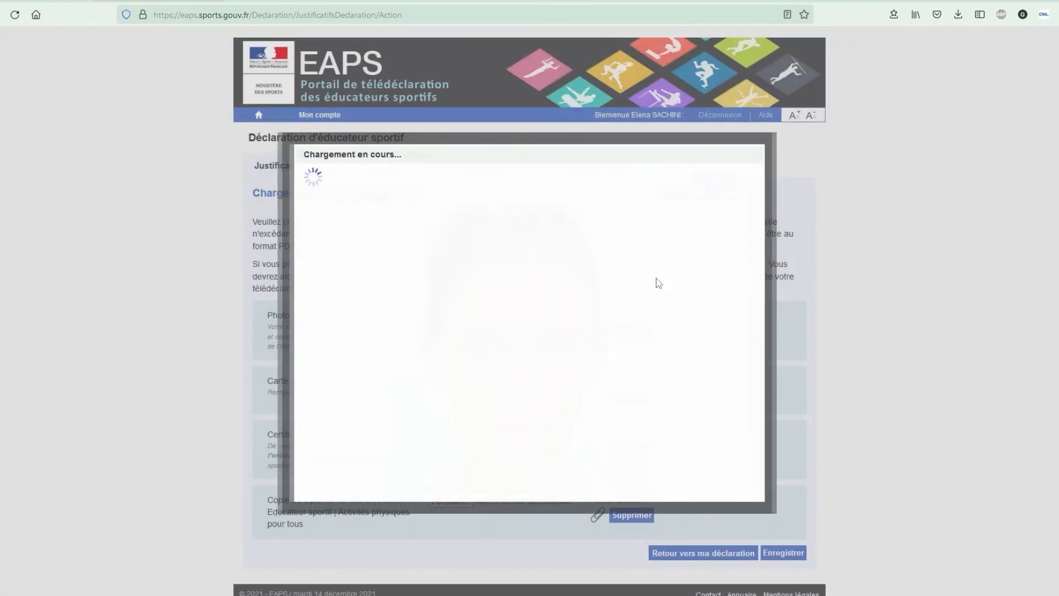
left_click_drag(655, 206, 434, 505)
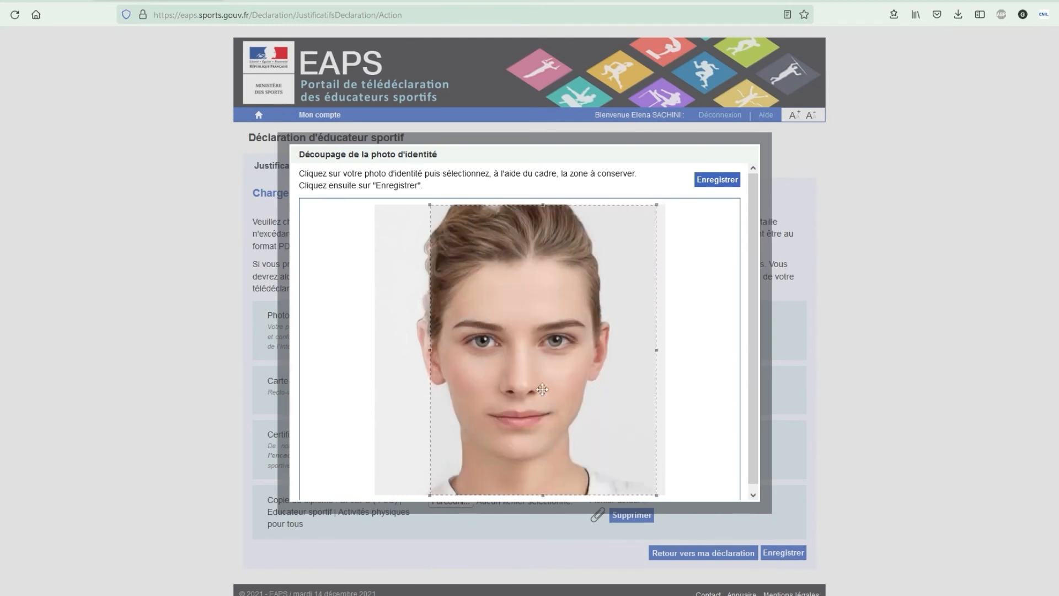
left_click_drag(556, 356, 535, 356)
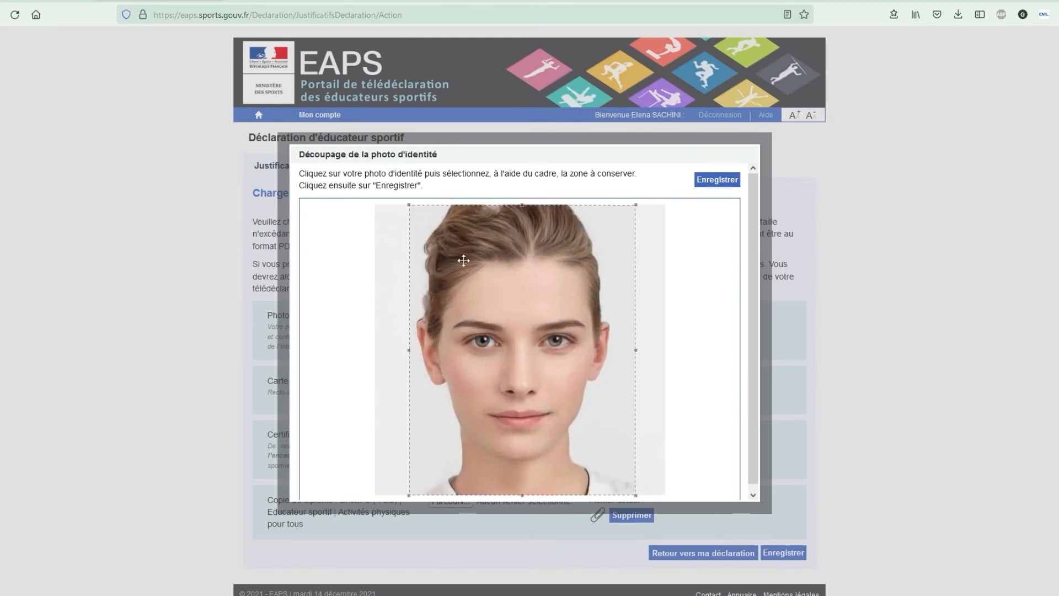
left_click(718, 180)
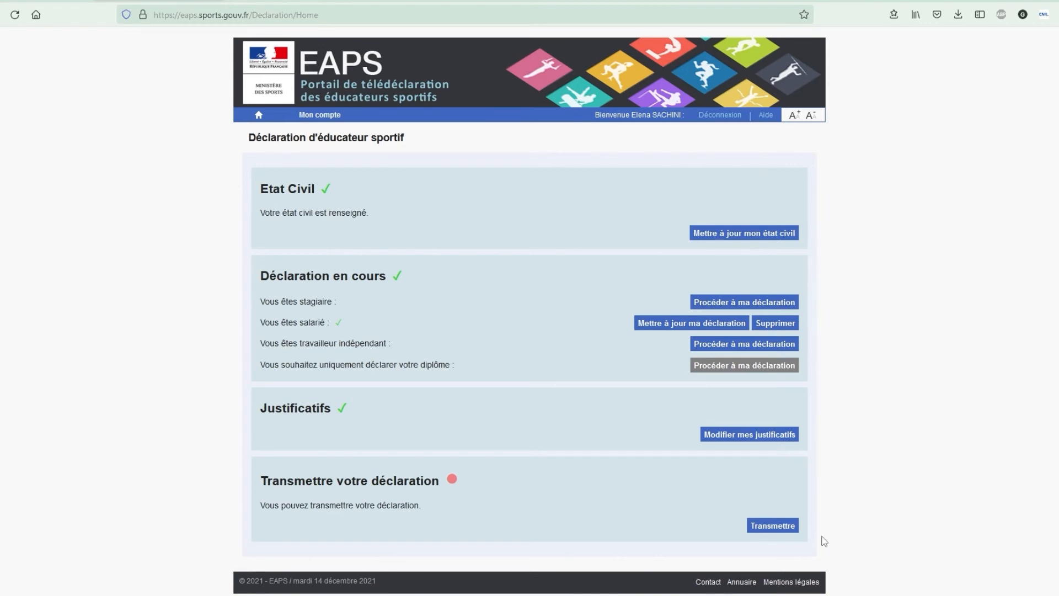
- Start transmitting the declaration from the dashboard to reach its confirmation summary page
left_click(787, 529)
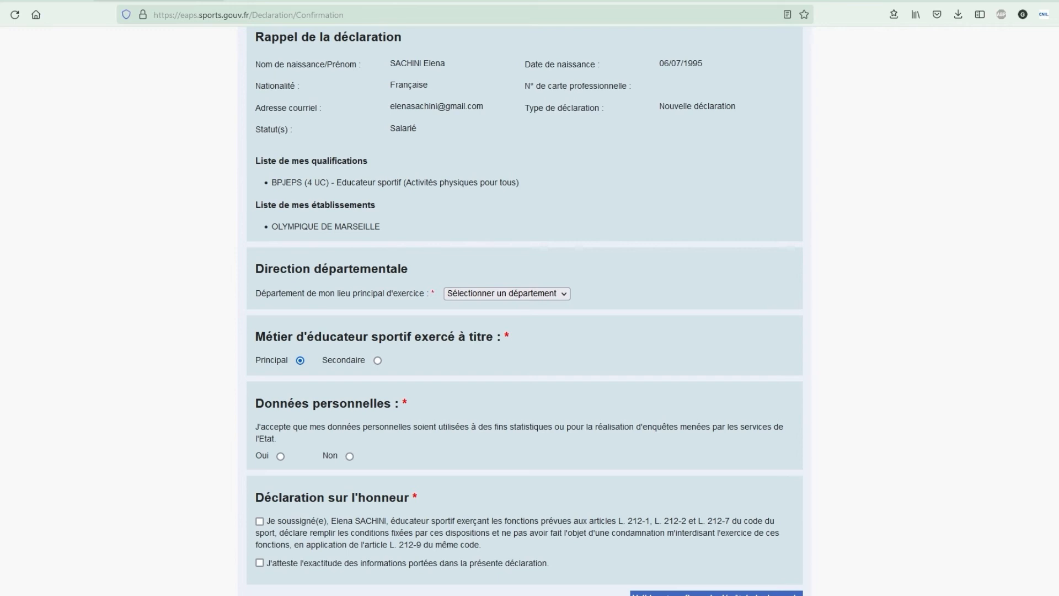
- Set the main department to Bouches-du-Rhône
left_click(553, 293)
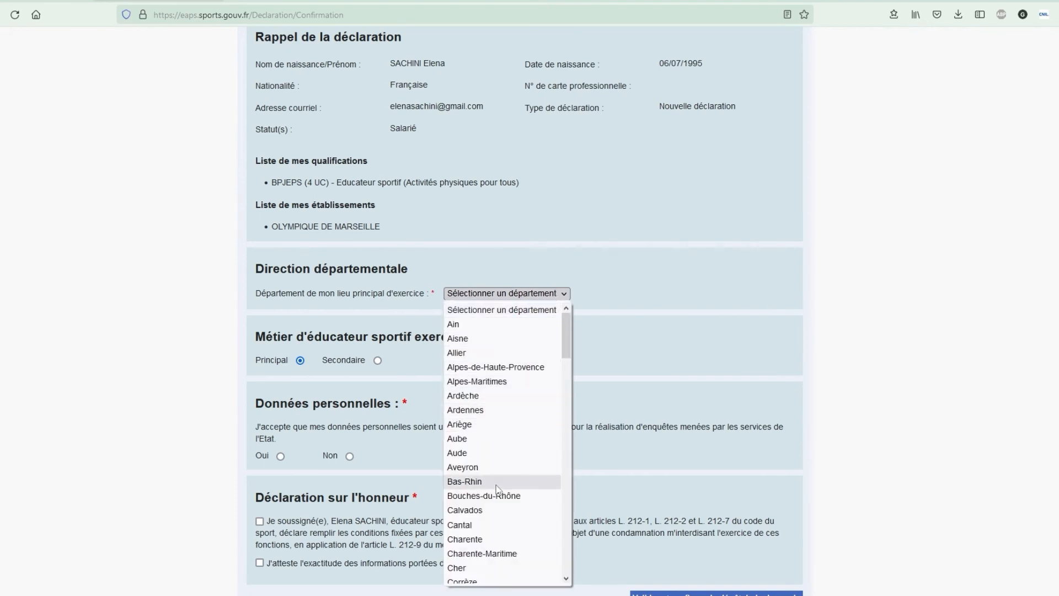
left_click(505, 496)
scroll(649, 347, "down", 2)
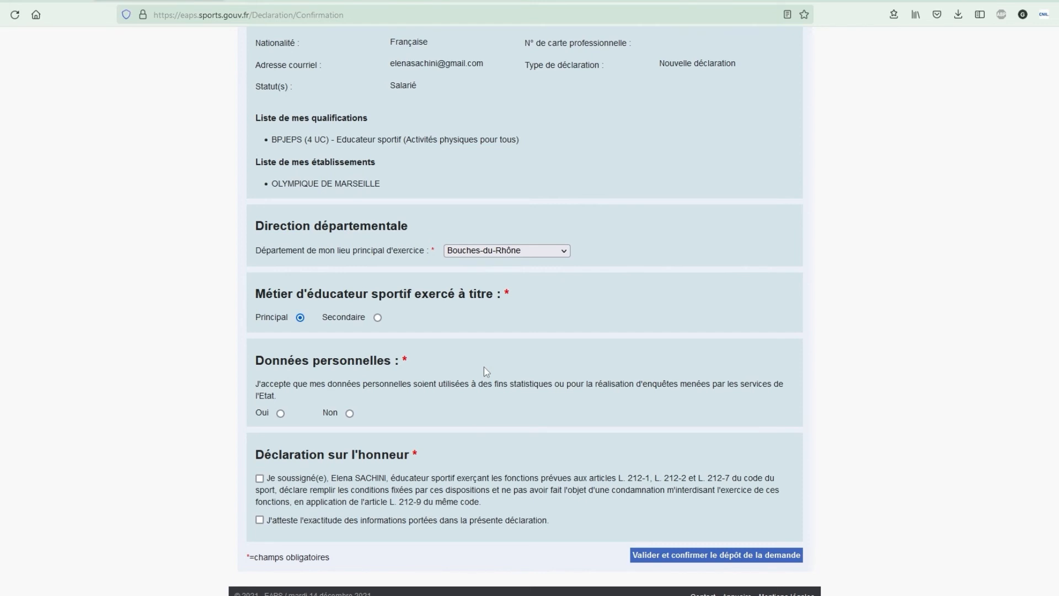
- Answer Oui to personal data use and tick both sworn-statement declarations
left_click(281, 413)
left_click(259, 479)
left_click(260, 520)
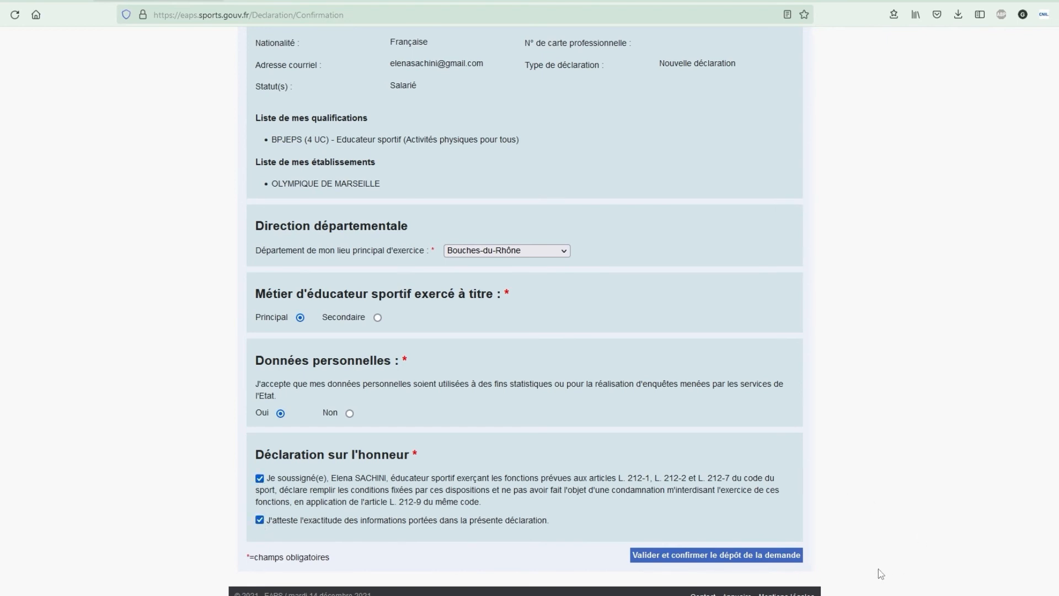